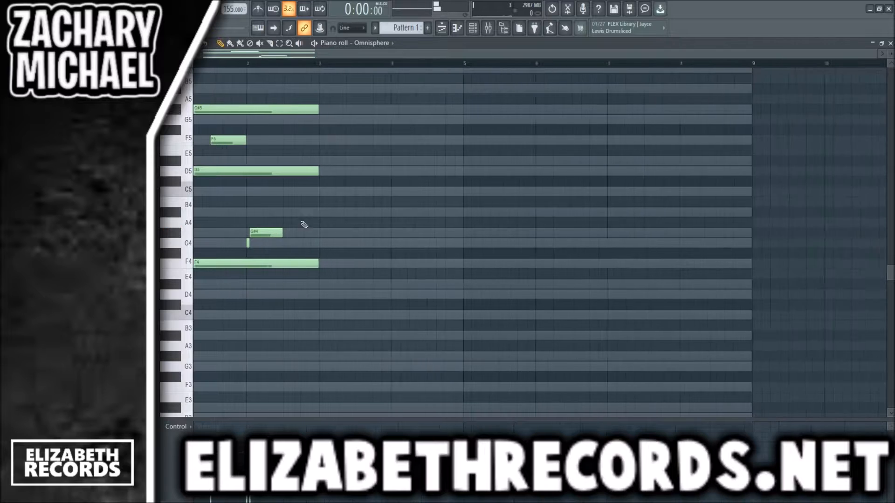
- Add a short D6 followed by a short C6 in the second half of bar 2
scroll(305, 205, up, 4)
click(286, 140)
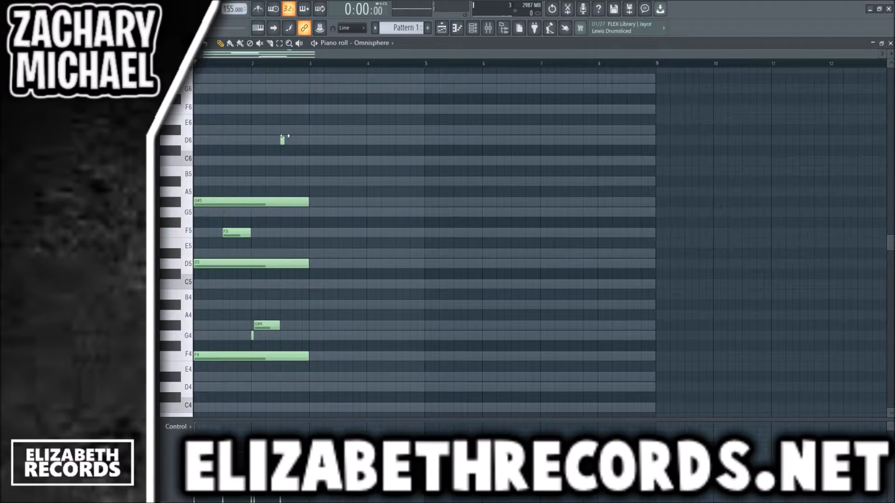
click(297, 160)
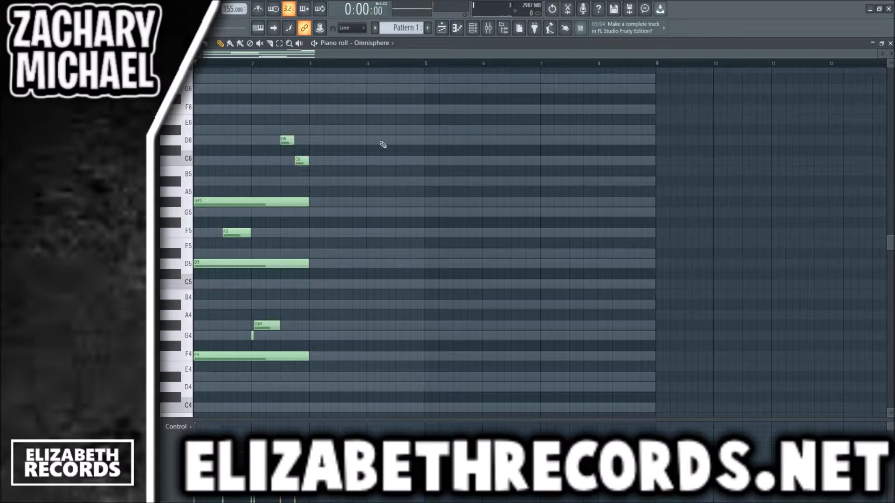
- Duplicate the two-bar phrase into bars 3 and 4 and lower the copied F4 bass note to D4
key(ctrl+b)
scroll(490, 163, down, 3)
drag(347, 281, 353, 301)
key(ctrl+Up)
key(shift+Down)
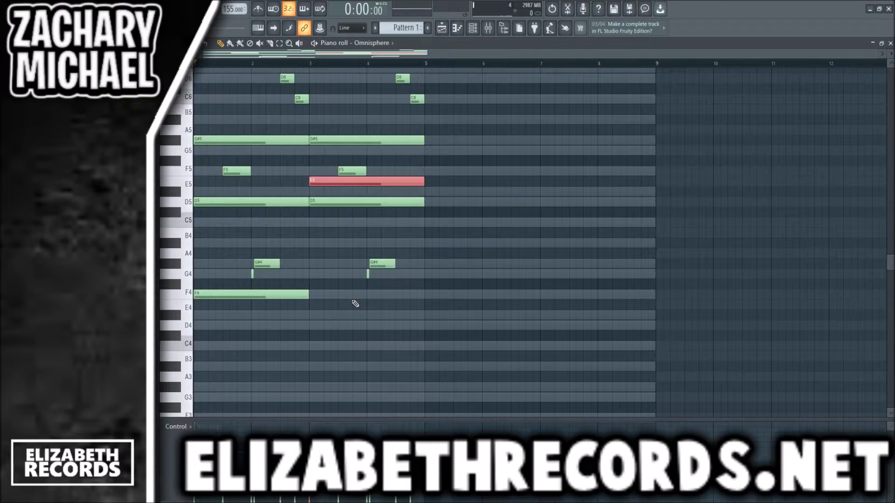
key(shift+Down)
key(shift+Down)
key(shift+Down)
key(shift+Down)
key(shift+Down)
key(shift+Down)
key(shift+Down)
key(shift+Down)
key(shift+Down)
key(shift+Down)
key(shift+Down)
key(shift+Down)
key(shift+Down)
key(shift+Down)
- Raise the copied grace note in bar 4 to A#4 and the G#4 after it to C5
right_click(352, 301)
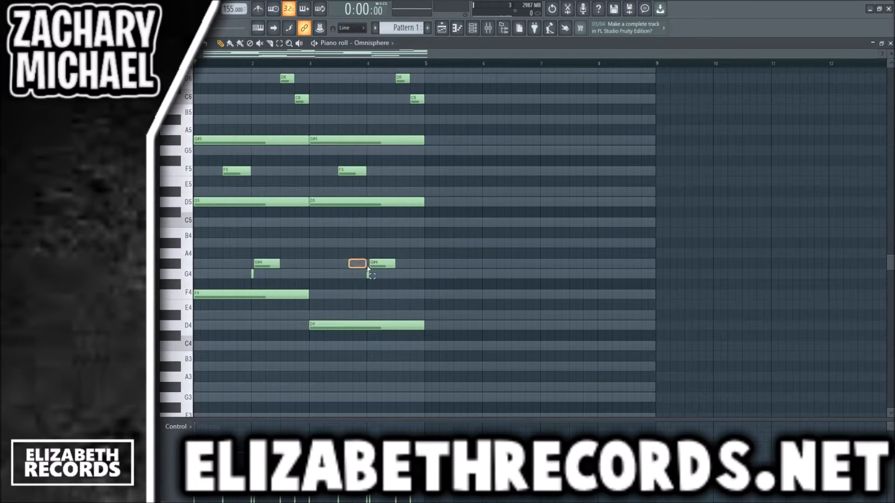
key(shift+Up)
key(shift+Up)
key(shift+Up)
key(shift+Up)
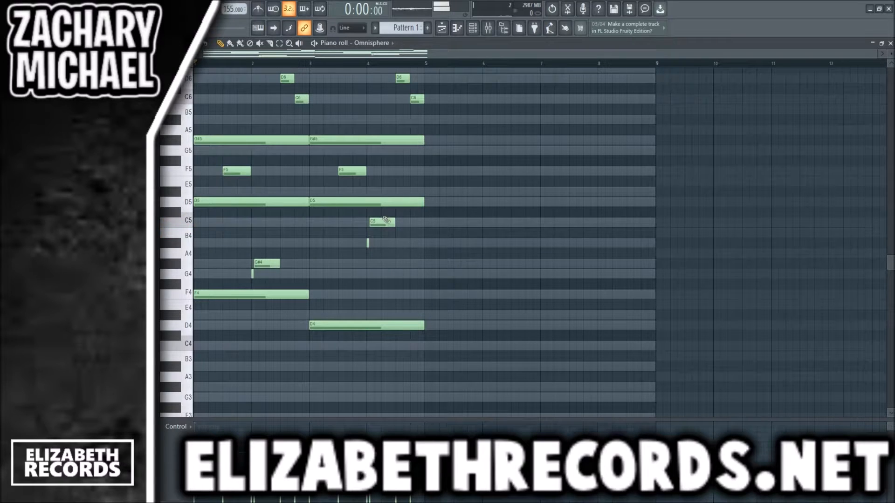
- Rework the copied chord into a long A#5 over an F5 starting at bar 3, and add a short G5 after the F5
scroll(402, 217, up, 2)
drag(375, 231, 326, 202)
scroll(429, 235, down, 2)
right_click(381, 231)
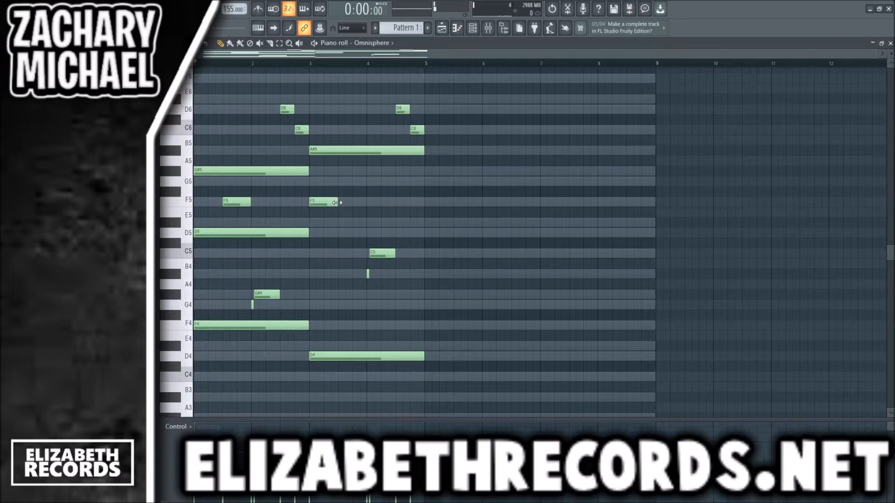
click(358, 181)
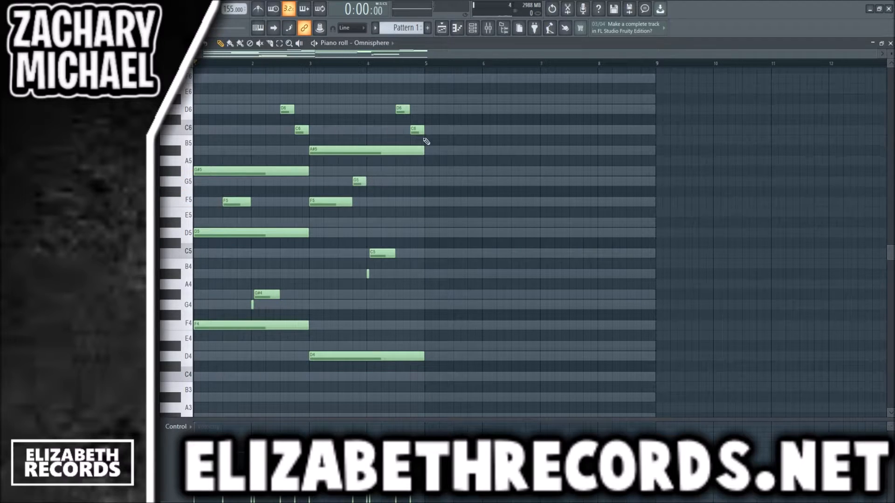
- Duplicate the four-bar phrase into bars 5 to 8 and play it back briefly
key(space)
key(ctrl+b)
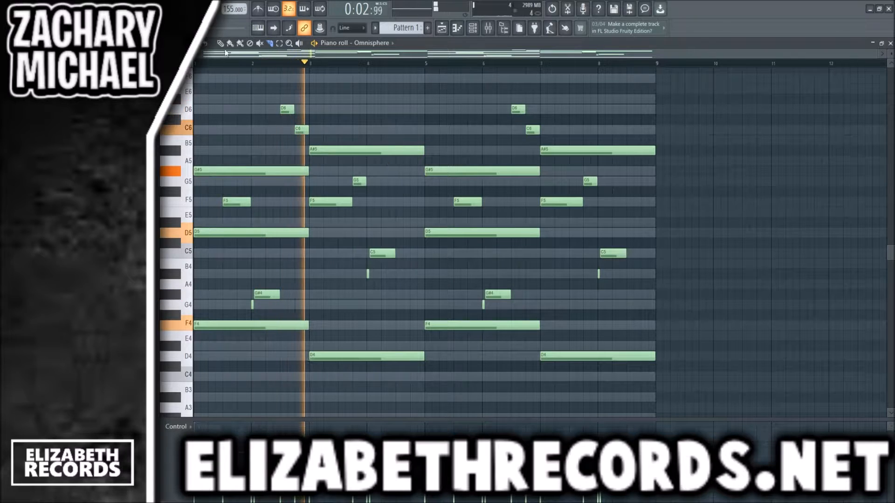
key(space)
- Raise the G4 grace notes and G#4 notes in bars 2 and 6 by two octaves
drag(546, 319, 244, 290)
key(ctrl+Up)
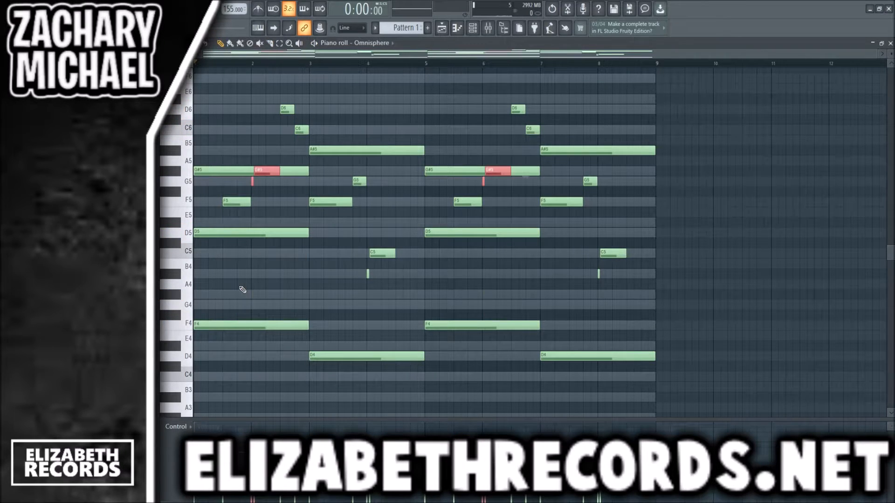
key(ctrl+Up)
- Add half-bar D6 notes in the second halves of bars 3 and 7
scroll(248, 289, up, 2)
key(space)
scroll(248, 289, up, 1)
ctrl+click(335, 149)
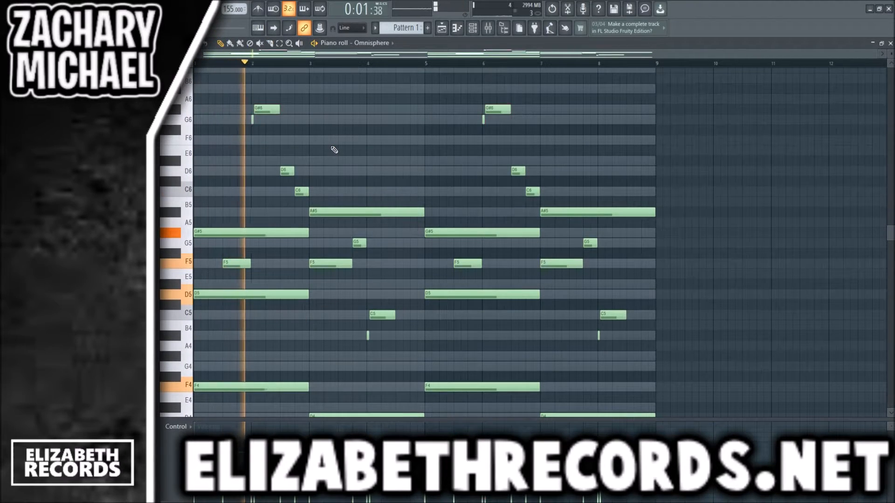
click(343, 173)
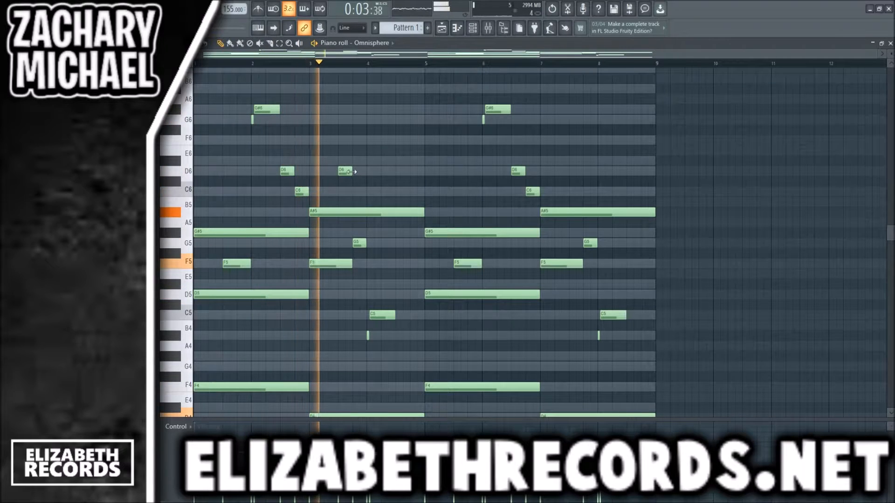
drag(352, 171, 368, 172)
click(574, 171)
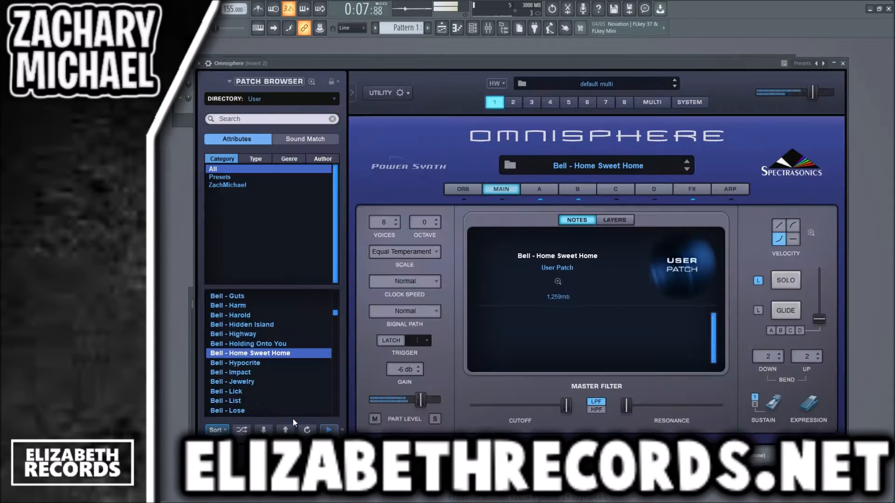
- Switch the first Omnisphere to a different user bell patch, auditioning Bell - Lick and others further down the list during playback
click(278, 392)
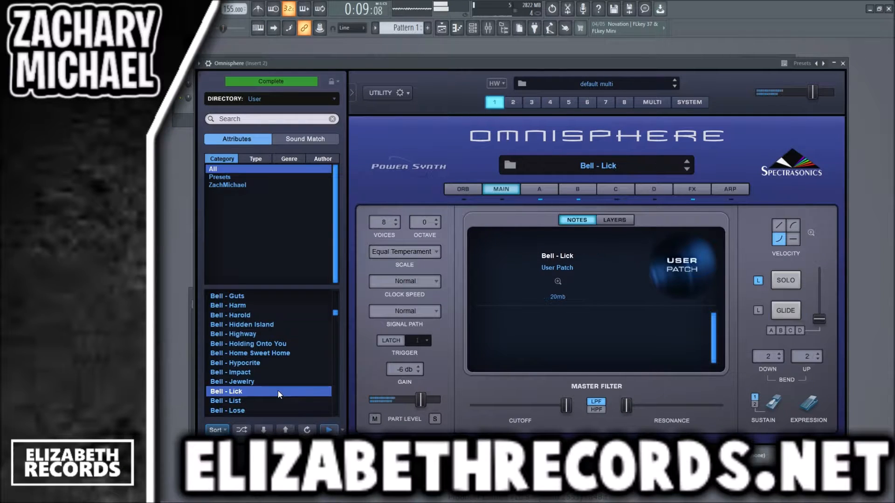
scroll(278, 391, down, 2)
click(272, 388)
scroll(272, 388, down, 6)
click(263, 373)
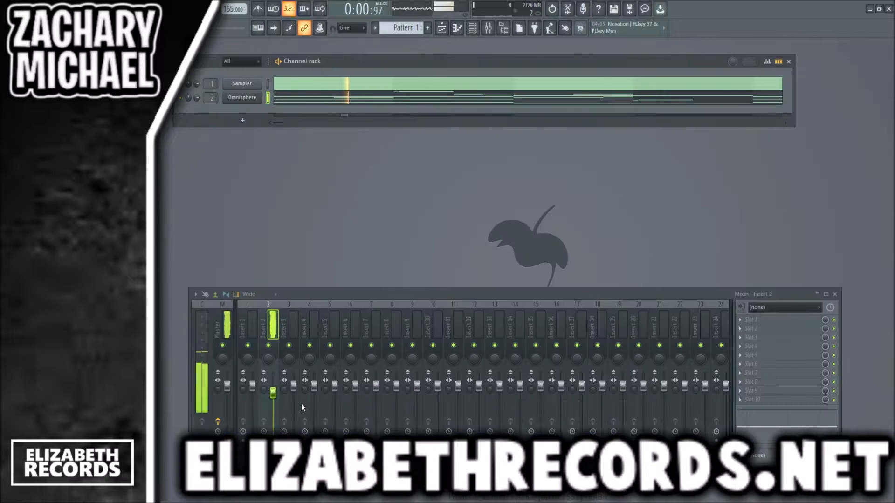
key(space)
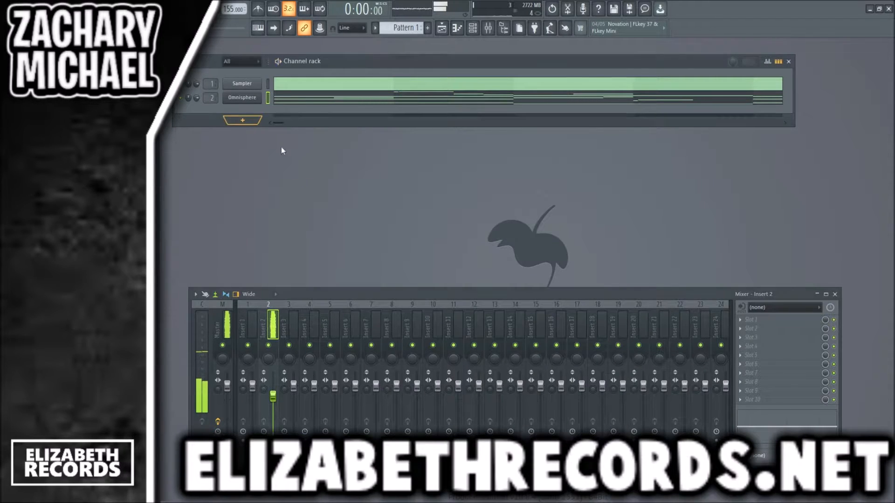
- Add a second Omnisphere channel, search its user patches for "pad" and load Pad - Jaded
key(alt+c)
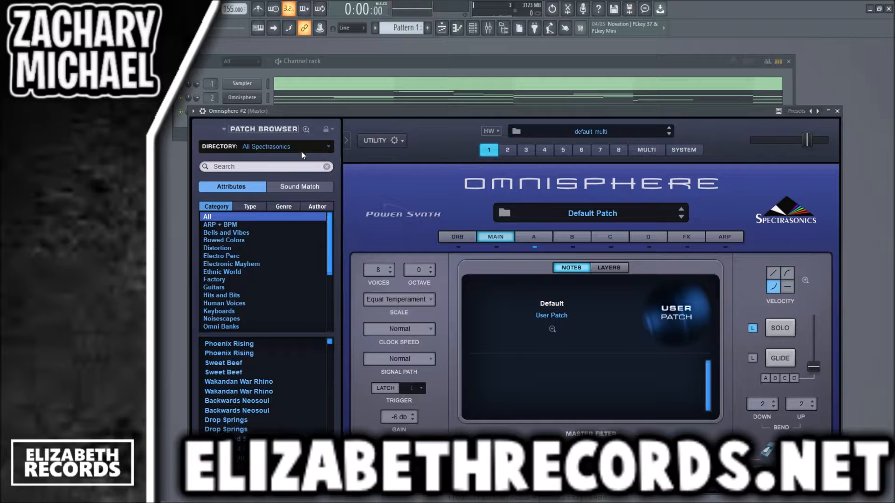
click(266, 164)
text(pad)
key(Return)
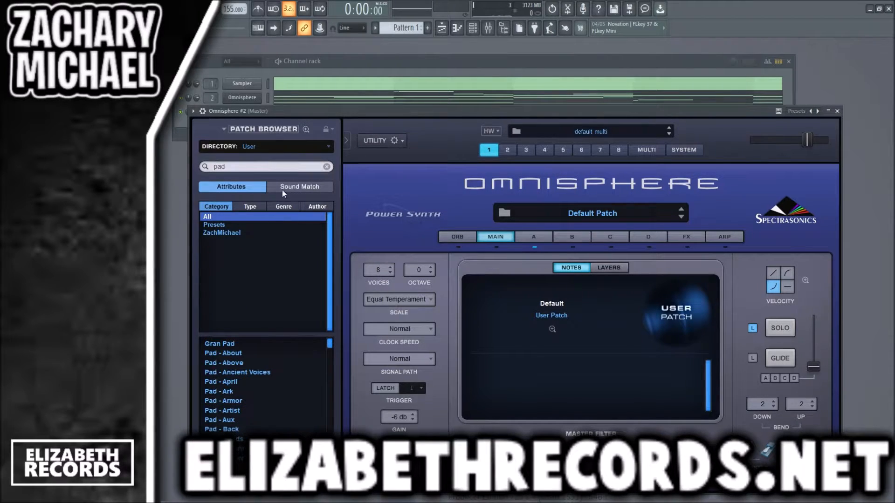
drag(330, 343, 330, 389)
click(262, 422)
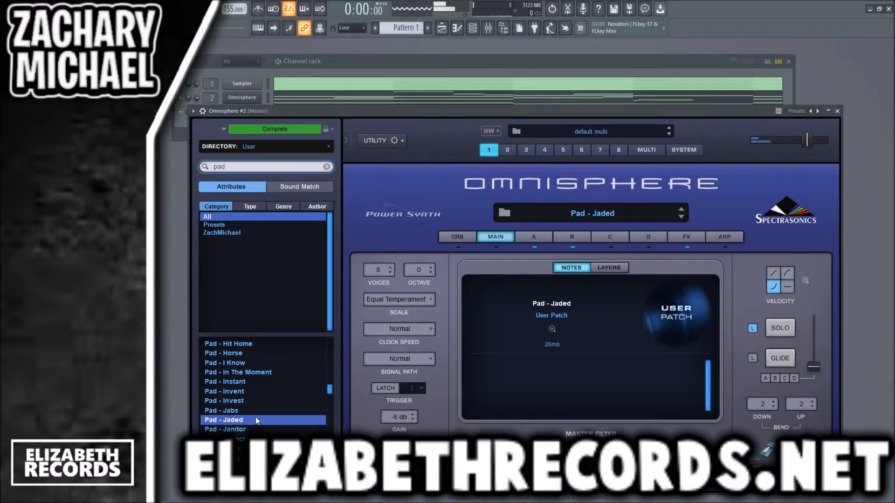
click(838, 111)
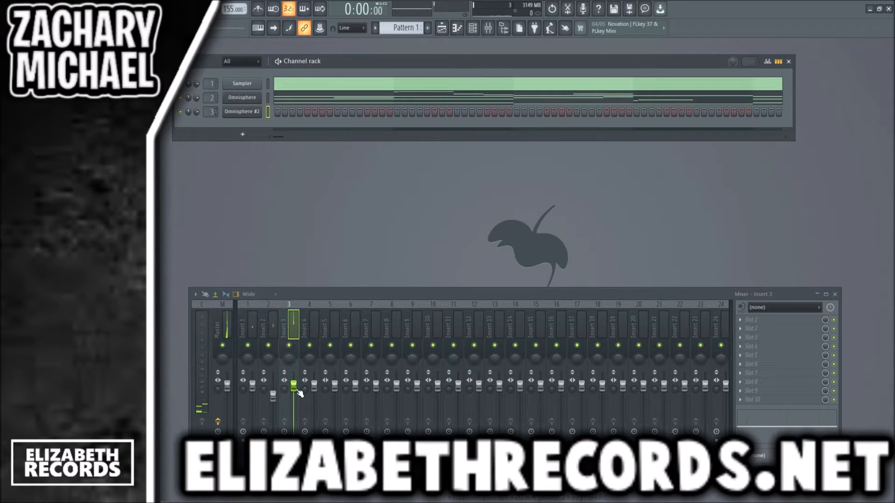
- Copy the long chord and bass notes, including the F5 notes of bars 3 and 7, from the first Omnisphere to Omnisphere #2
key(F7)
scroll(229, 160, down, 3)
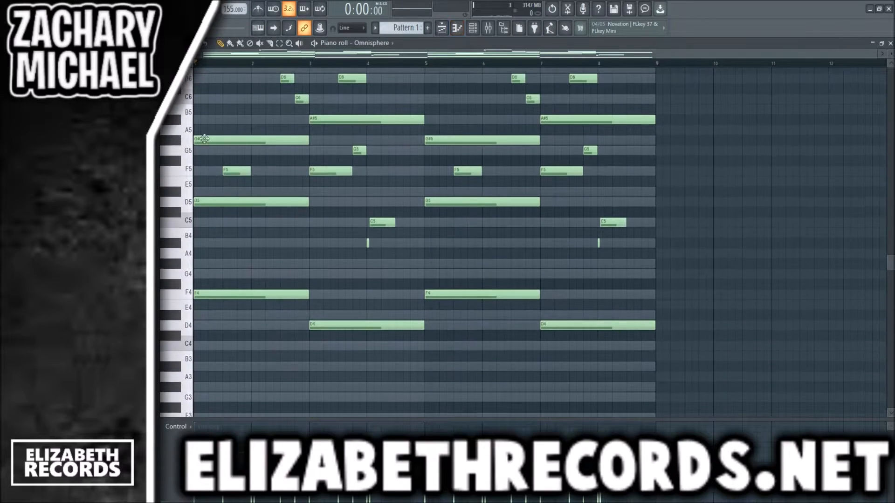
drag(203, 135, 207, 312)
drag(313, 352, 345, 122)
drag(442, 126, 447, 321)
drag(549, 351, 578, 112)
key(F7)
key(F7)
key(ctrl+v)
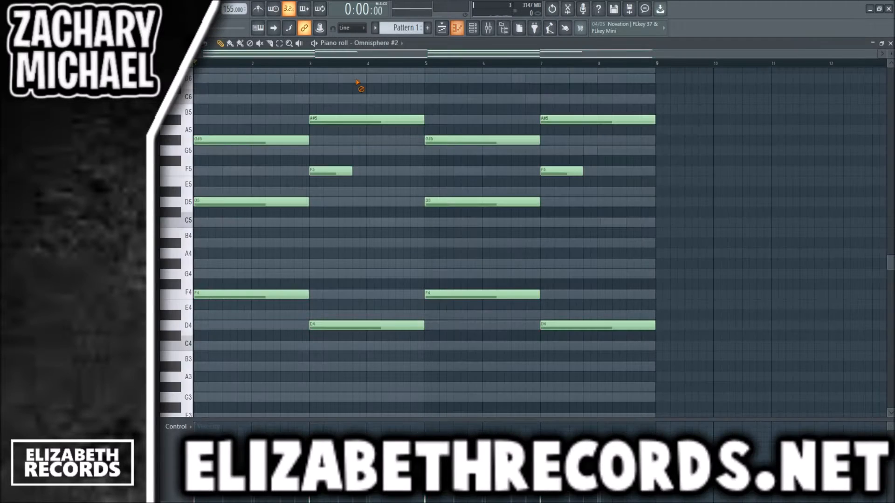
- Lengthen the pad's F5 notes starting at bars 3 and 7 to one and a half bars
key(space)
drag(595, 155, 342, 188)
drag(351, 172, 395, 173)
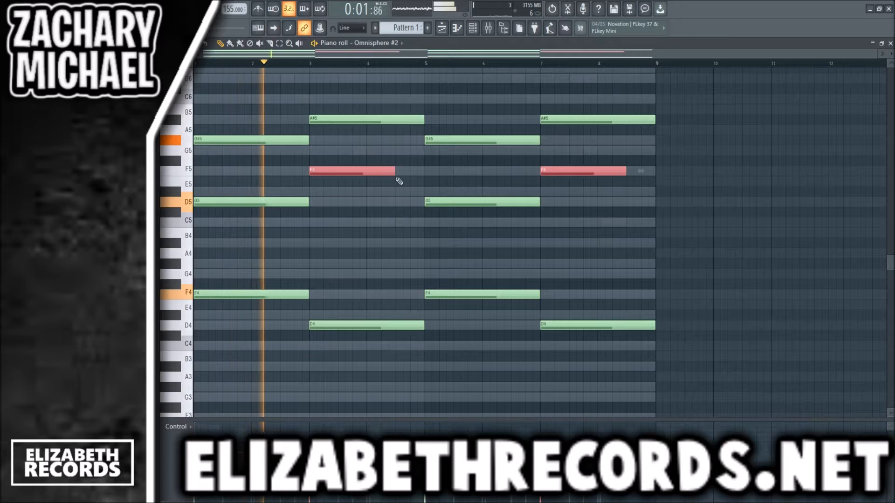
- Lower the mixer levels of Insert 2 and Insert 3 to balance the bell and pad during playback
key(F7)
click(277, 403)
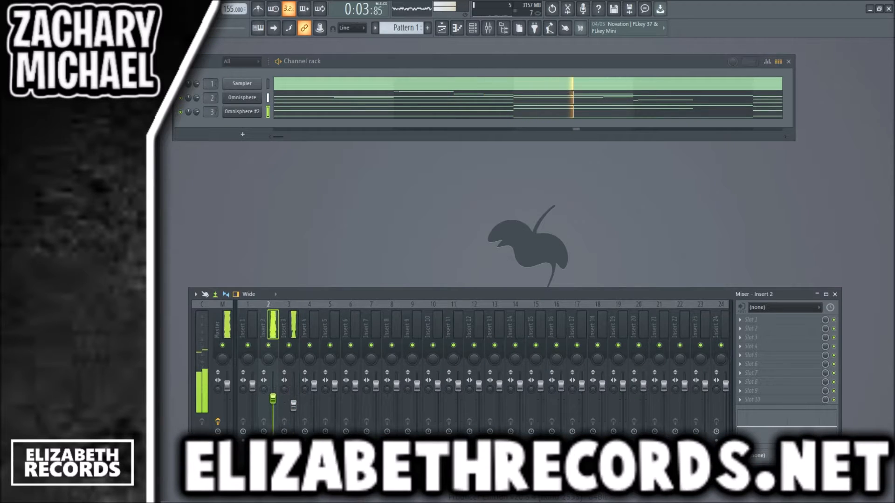
key(space)
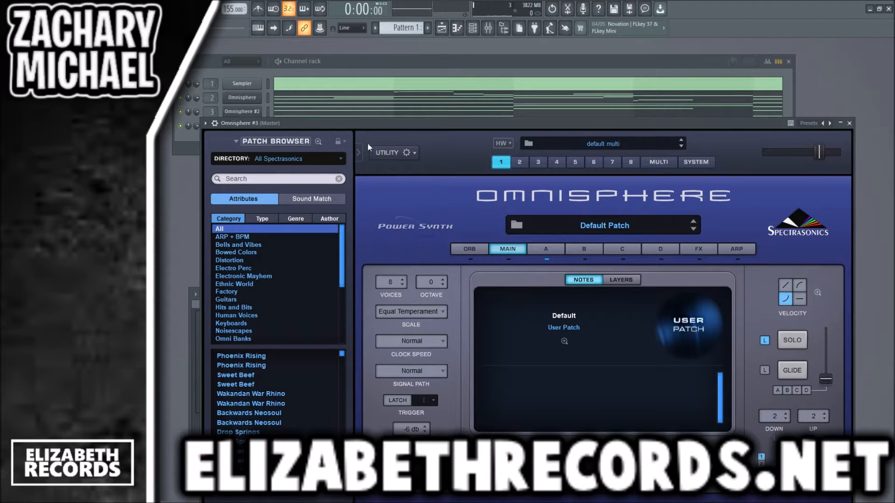
- Audition Bell - Clout, Bell - Clarity and Bell - Chest from the user patches in Omnisphere #3 and choose Bell - Chase
drag(337, 357, 346, 370)
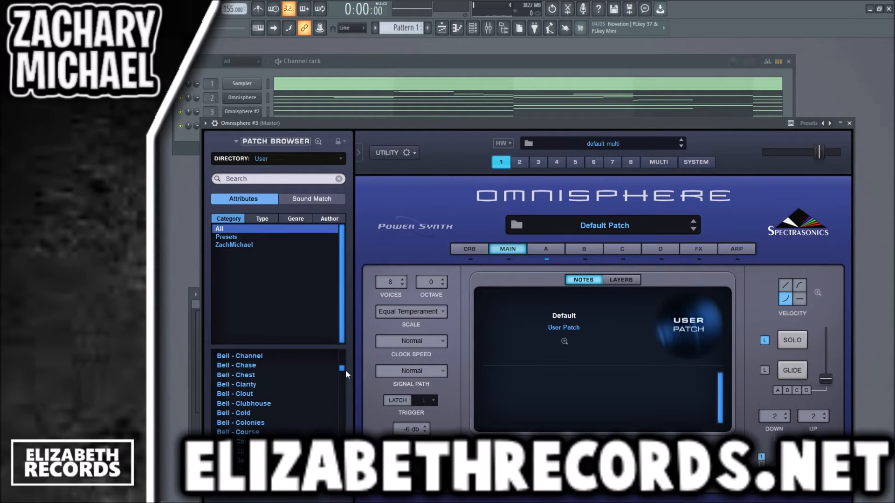
click(284, 391)
click(281, 384)
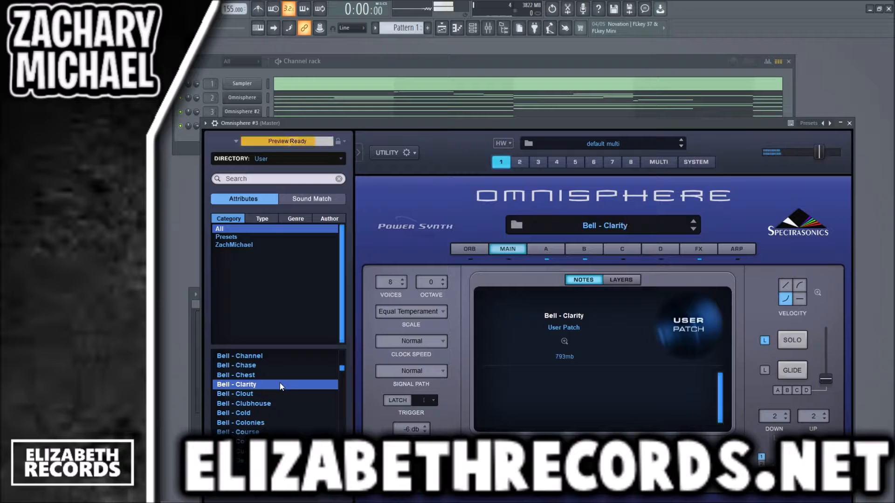
click(275, 377)
click(267, 368)
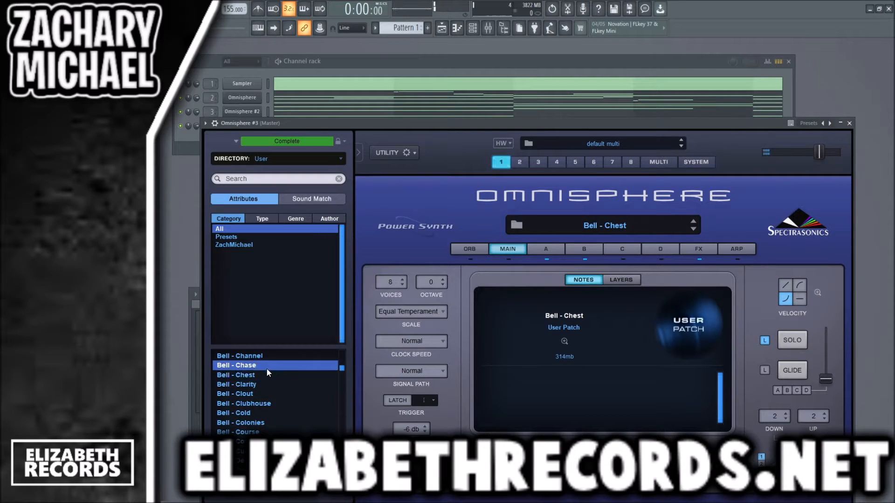
click(849, 123)
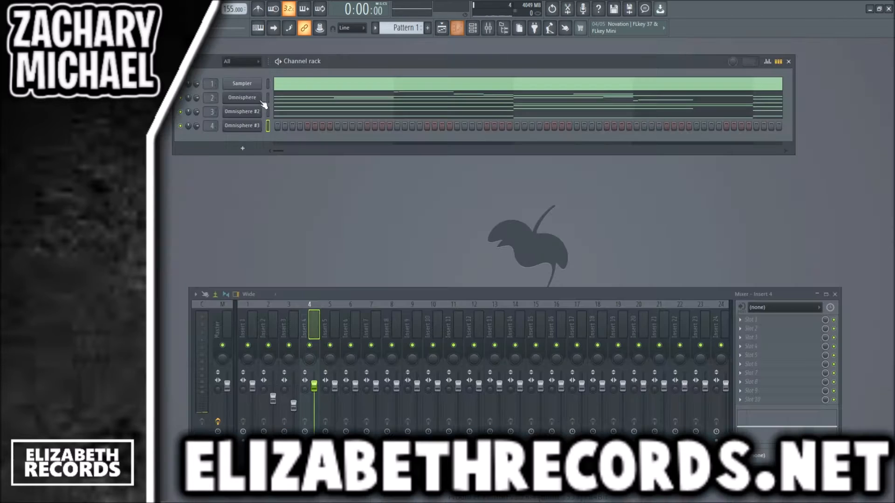
- Move the Sampler channel's notes from Pattern 1 into Pattern 2 and return to Pattern 1
scroll(400, 31, up, 1)
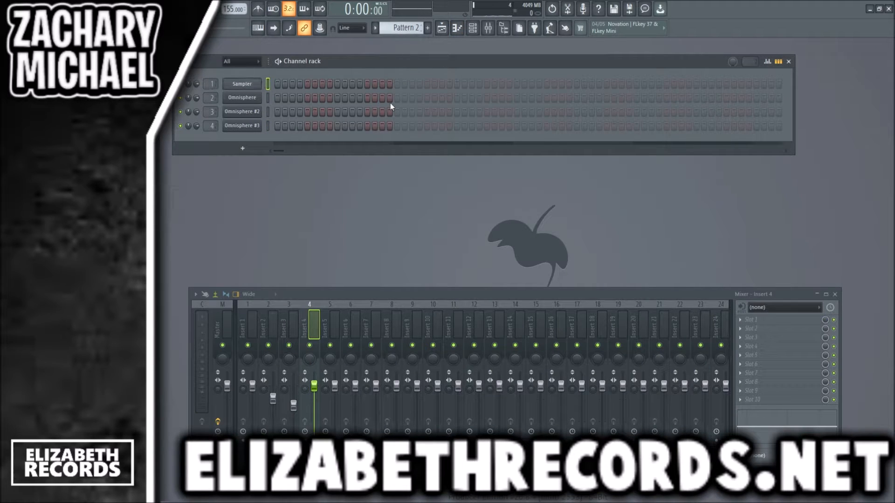
key(ctrl+v)
scroll(403, 28, down, 1)
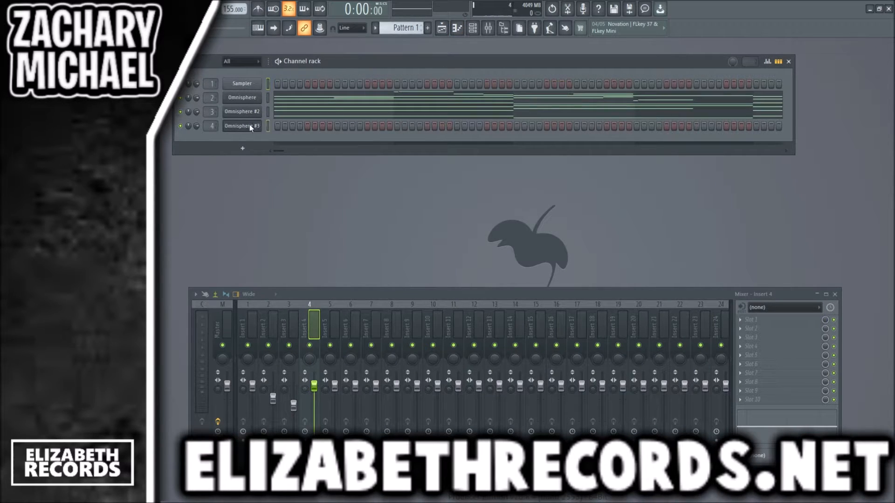
- Draw a counter-melody for Omnisphere #3 with one-and-a-half-bar notes: G#5 at bar 1, F5 at bars 3 and 7, D5 at bar 5
key(F7)
scroll(228, 181, up, 3)
click(198, 173)
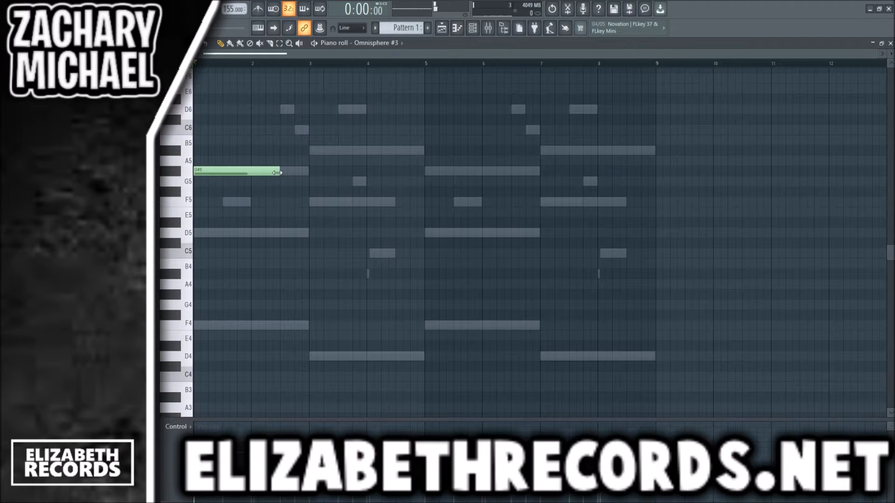
click(310, 199)
click(426, 232)
click(542, 201)
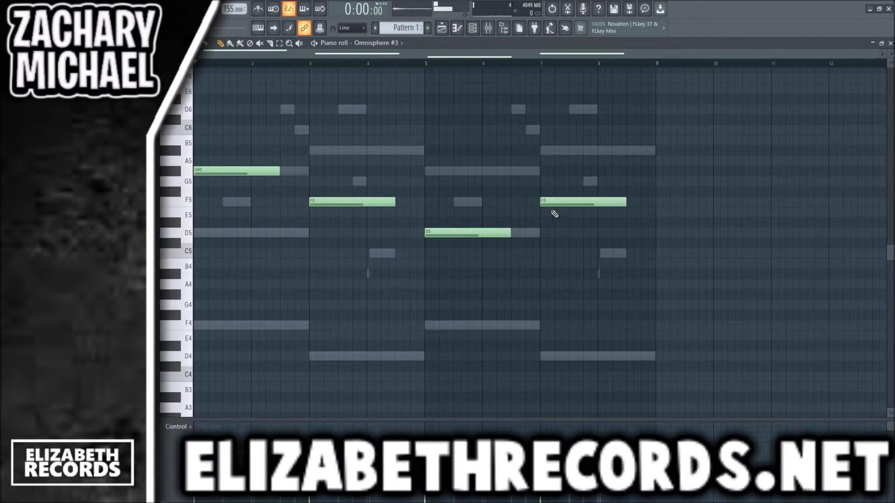
- Add short A#5 notes midway through bars 4 and 8 and short C6 notes ending bars 2 and 6, and play the pattern
click(398, 151)
drag(480, 150, 411, 150)
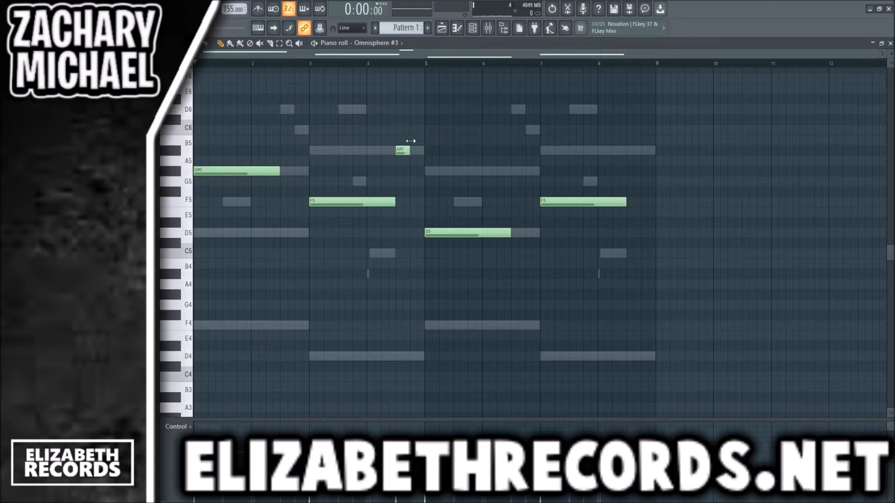
click(297, 130)
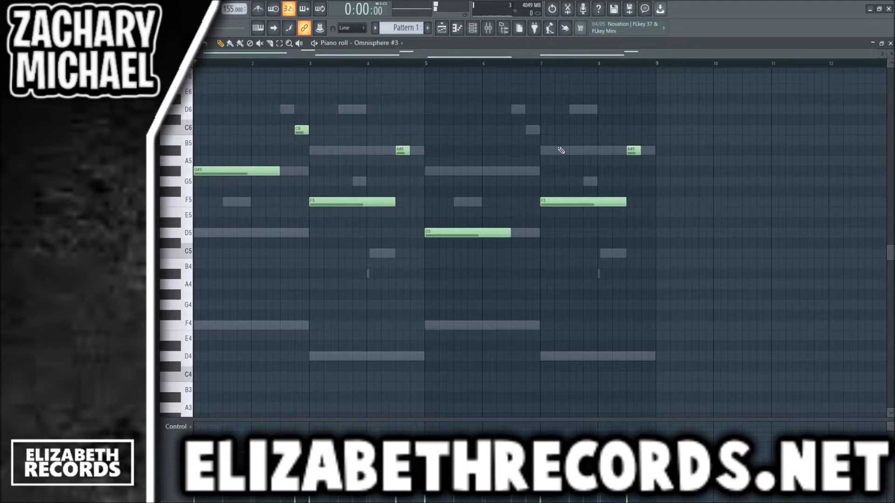
click(531, 131)
key(space)
key(F7)
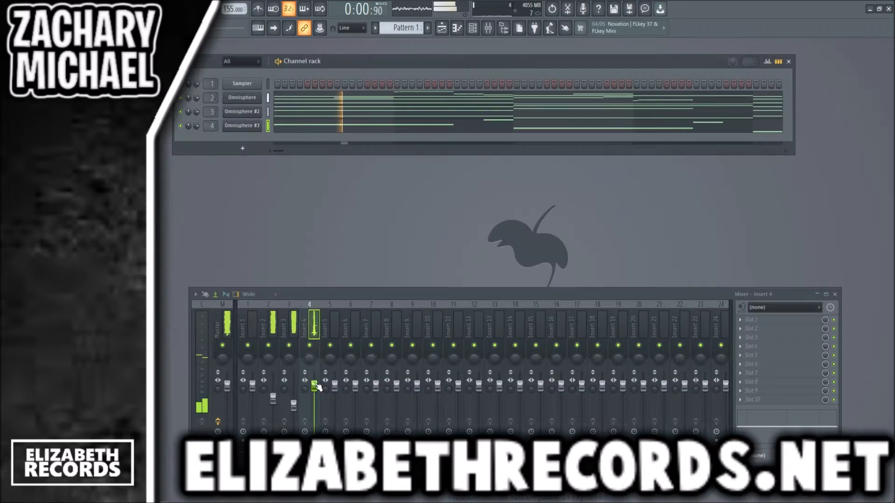
- Review Bell - Chase's effects racks in Omnisphere #3 and load Fruity Reeverb 2 on mixer Insert 4
click(242, 126)
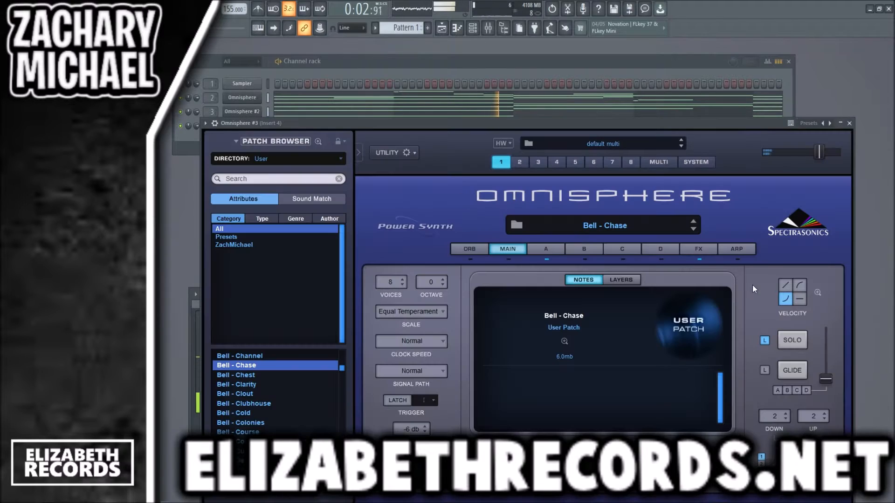
click(699, 249)
click(660, 278)
click(545, 279)
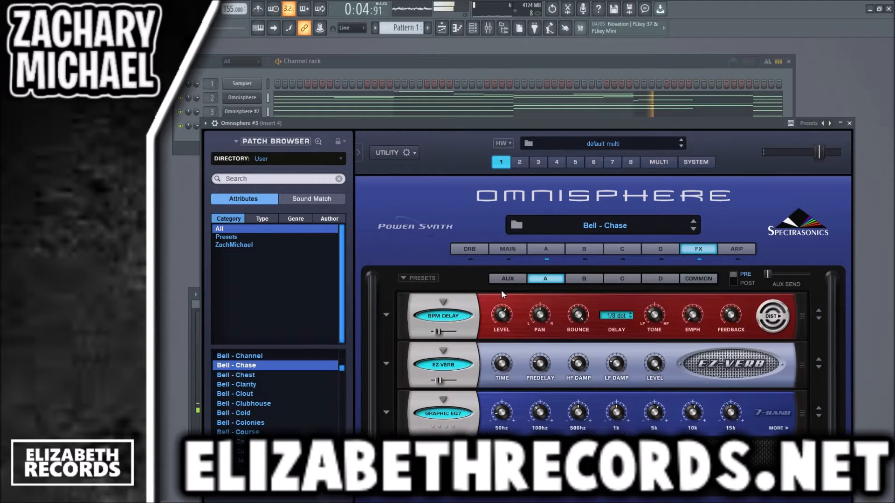
click(508, 278)
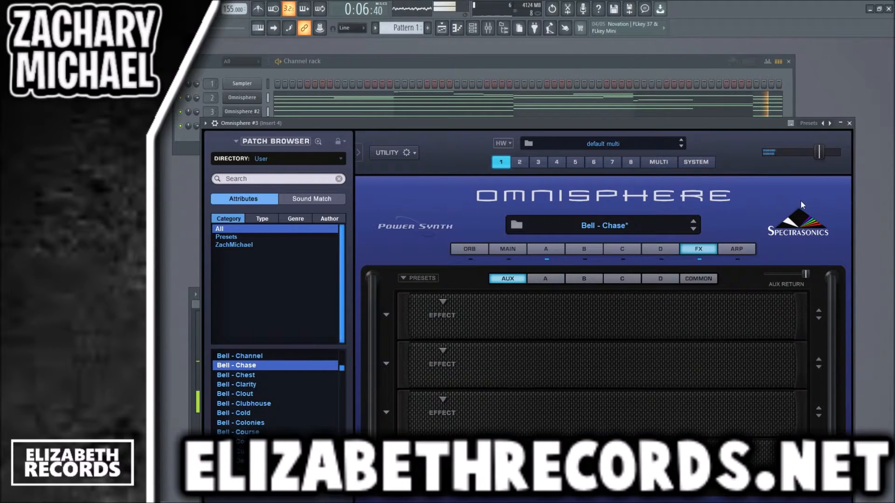
click(850, 123)
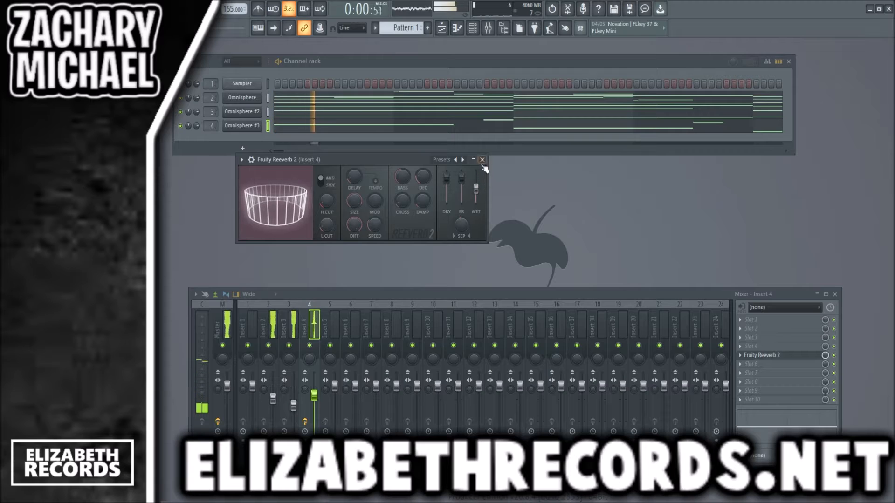
click(483, 160)
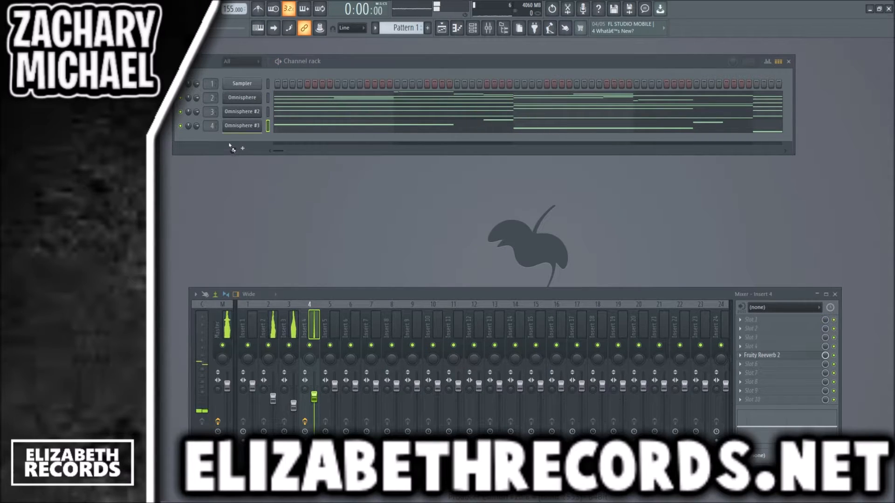
- Load the Economic Clap sample as a new channel on mixer track 5 and raise its Trim setting
drag(230, 148, 230, 148)
drag(461, 272, 461, 260)
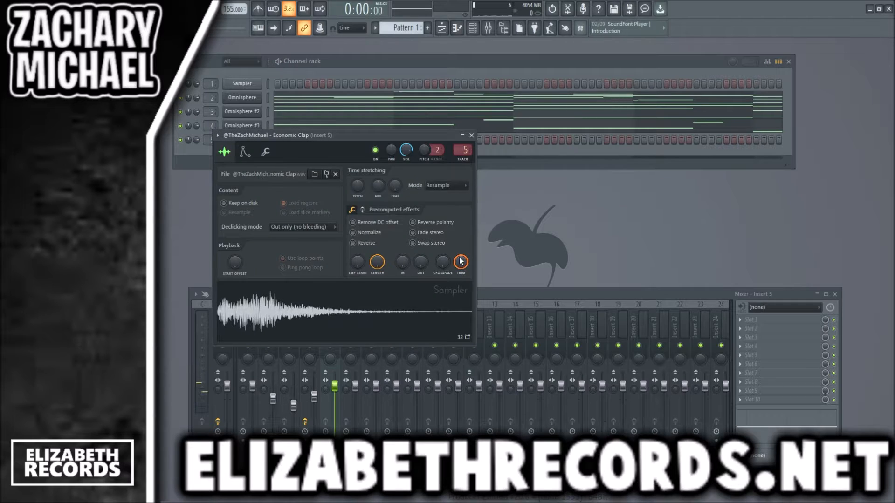
click(472, 136)
- Place short C5 clap notes on beat 3 of every bar from bar 1 to bar 8
key(F7)
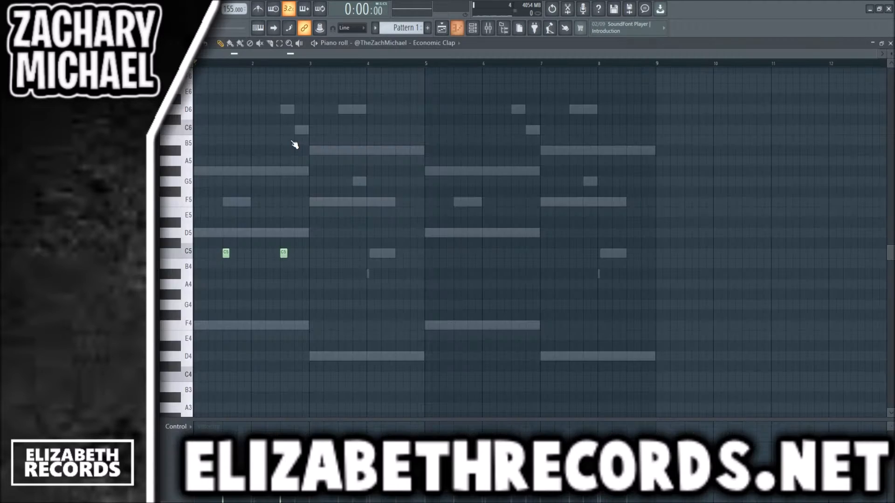
key(ctrl+l)
right_click(284, 254)
key(ctrl+b)
key(ctrl+b)
key(ctrl+b)
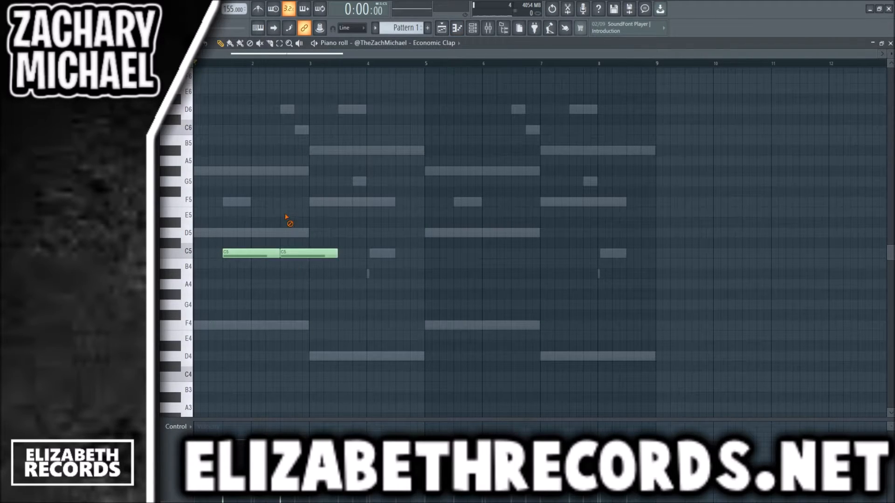
key(shift+d)
drag(703, 287, 195, 172)
key(ctrl+d)
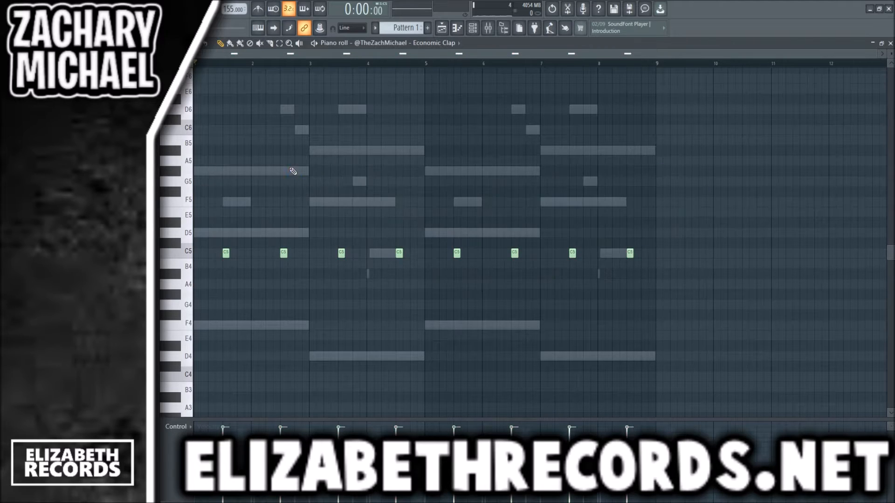
- Play the pattern with the clap and lower the Insert 5 fader slightly
key(space)
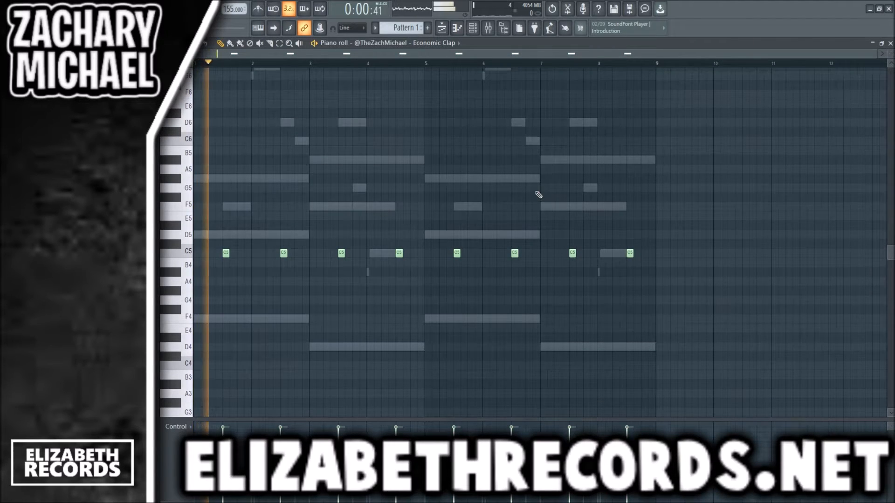
key(F7)
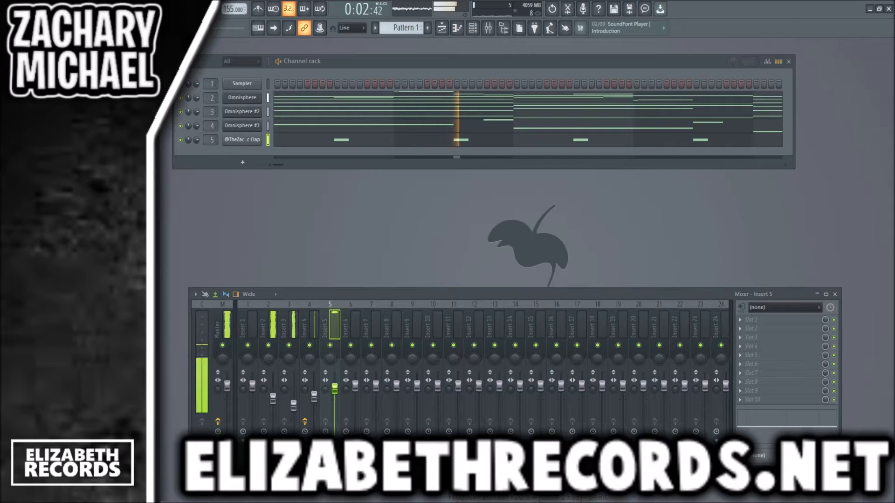
key(space)
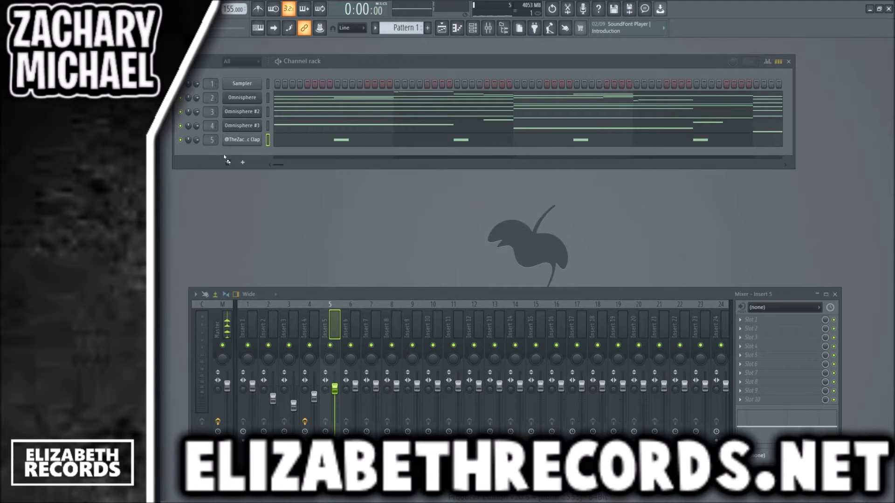
- Load the Prime HiHat sample as a new channel on mixer track 6 and fill every second step with hits
drag(225, 157, 218, 156)
scroll(211, 155, up, 7)
scroll(211, 154, down, 1)
click(242, 154)
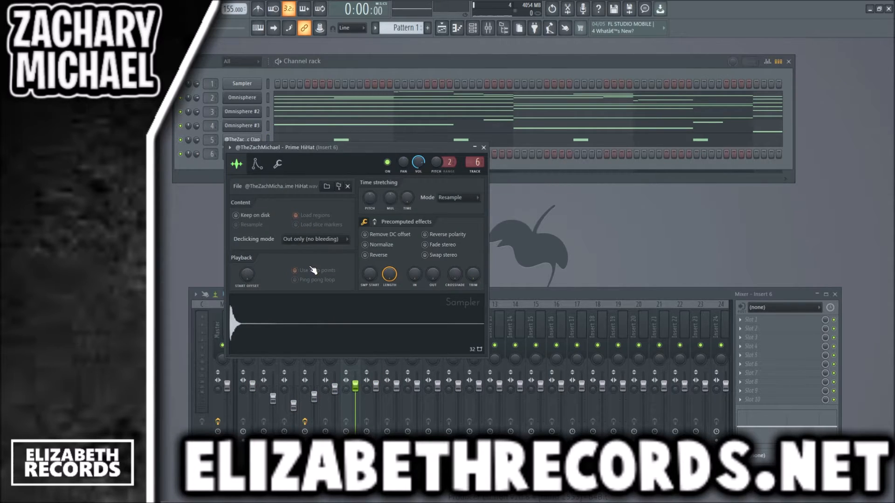
key(Escape)
click(258, 156)
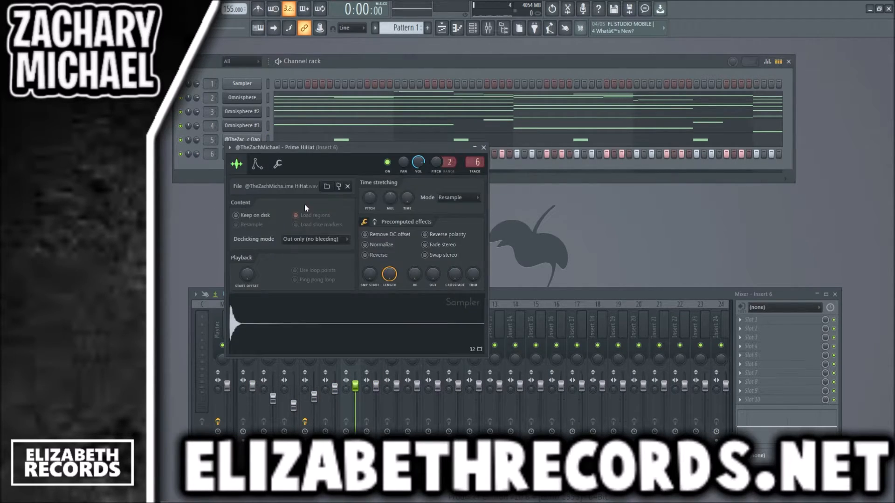
key(Escape)
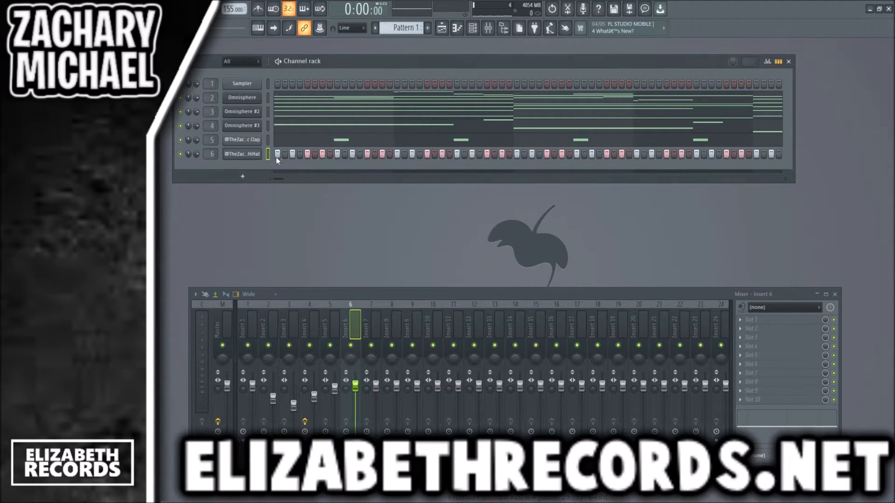
- Make the hi-hat notes legato and chop the one on beat 2 of bar 2 into a rapid three-hit roll
key(F7)
key(ctrl+l)
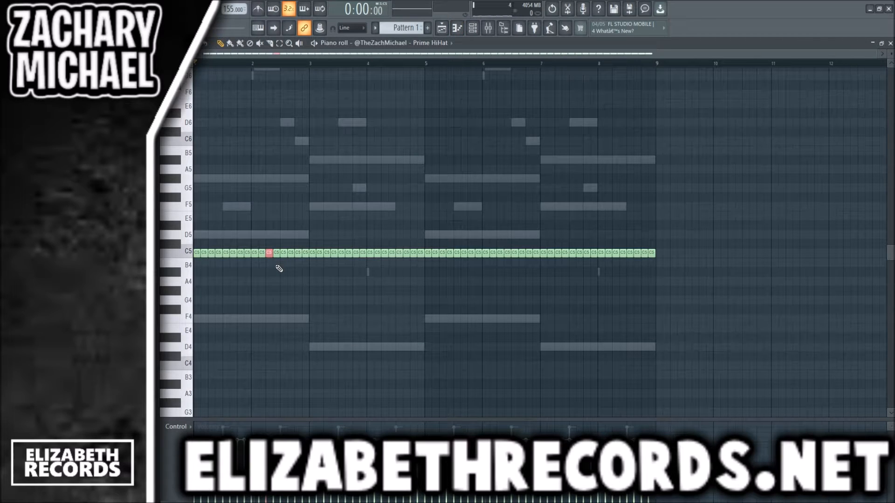
click(491, 309)
right_click(489, 310)
scroll(286, 280, up, 5)
scroll(350, 269, down, 5)
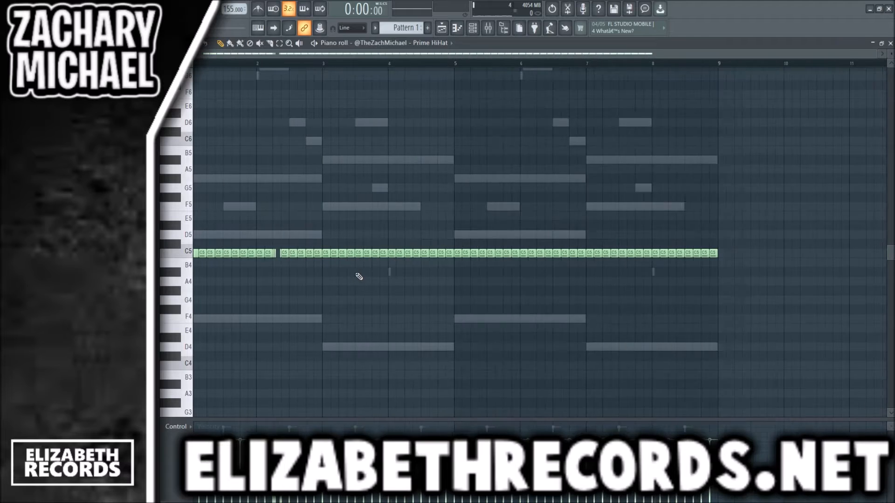
key(space)
scroll(266, 255, up, 5)
right_click(289, 255)
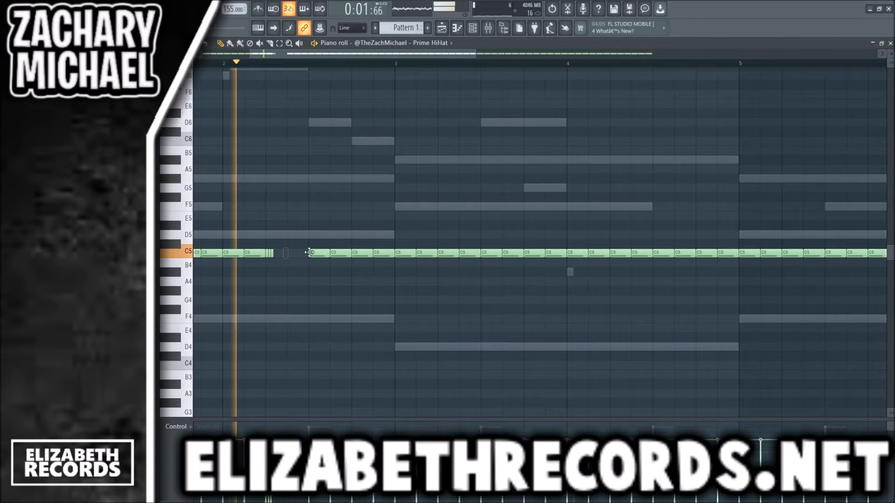
scroll(320, 249, down, 5)
key(space)
- Delete the hi-hat notes from bar 3 onward and duplicate the first two bars into bars 3 and 4
drag(717, 276, 312, 232)
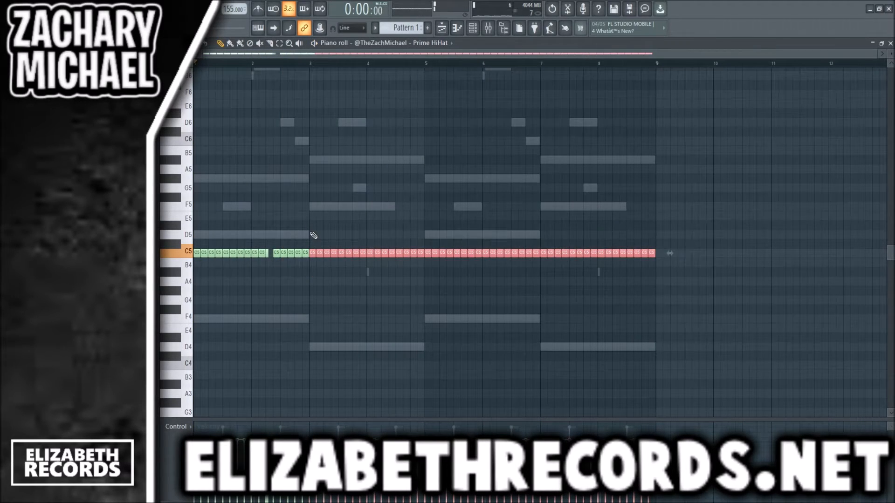
key(Delete)
key(ctrl+b)
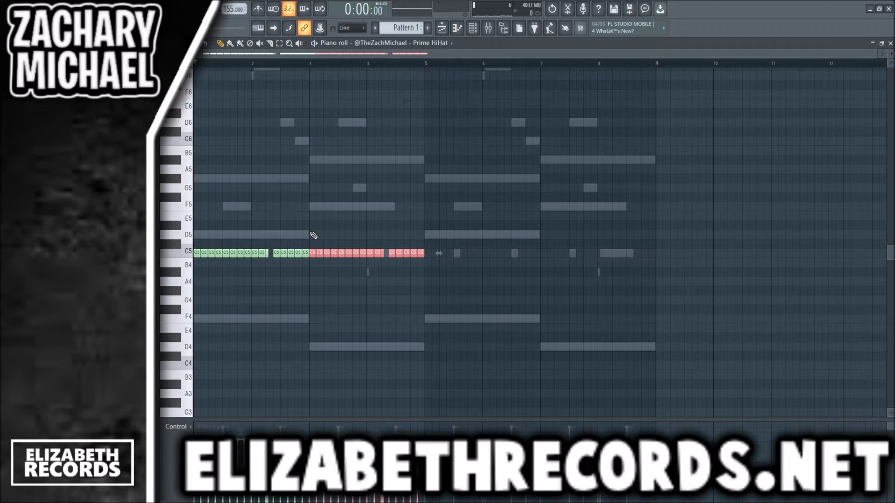
- Move the copied hi-hat roll in bar 4 to G4 on beat 4 and fill the C5 gap it leaves
ctrl+click(392, 215)
scroll(389, 257, up, 5)
drag(387, 260, 447, 292)
click(377, 254)
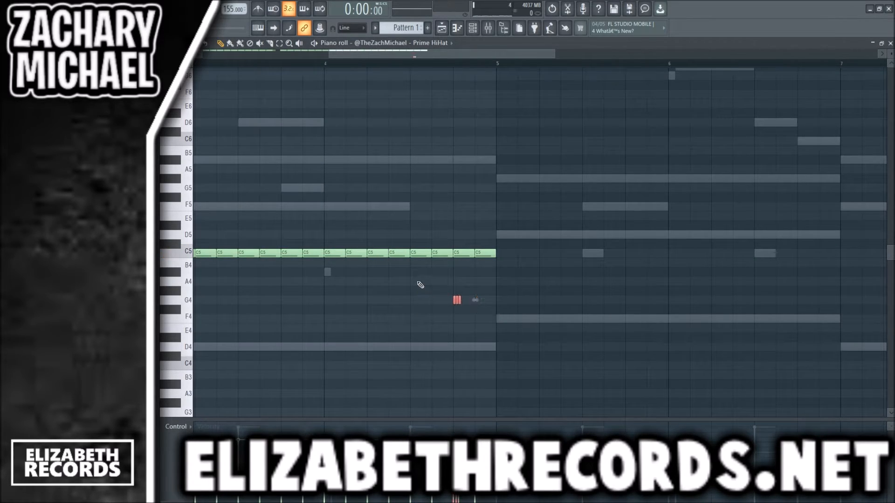
ctrl+click(419, 284)
- Duplicate the four-bar hi-hat phrase into bars 5 to 8 and lower the Insert 6 fader while the pattern plays
scroll(415, 286, down, 5)
key(space)
key(ctrl+b)
key(F7)
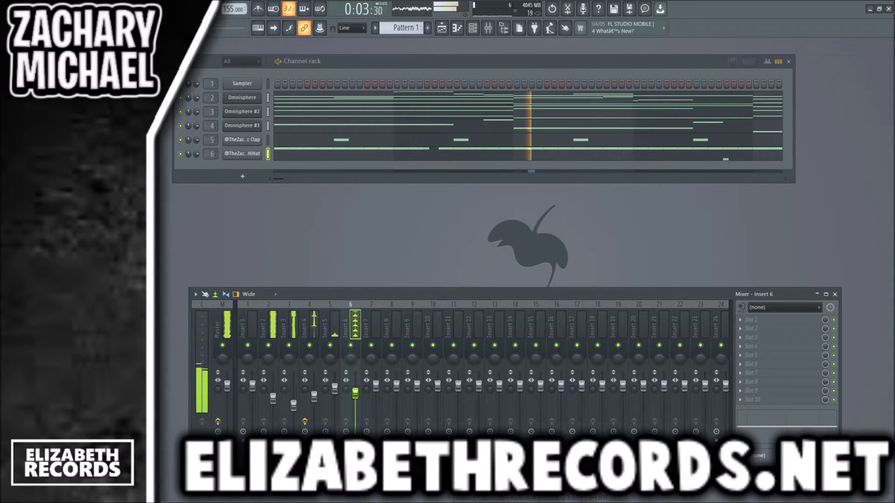
key(space)
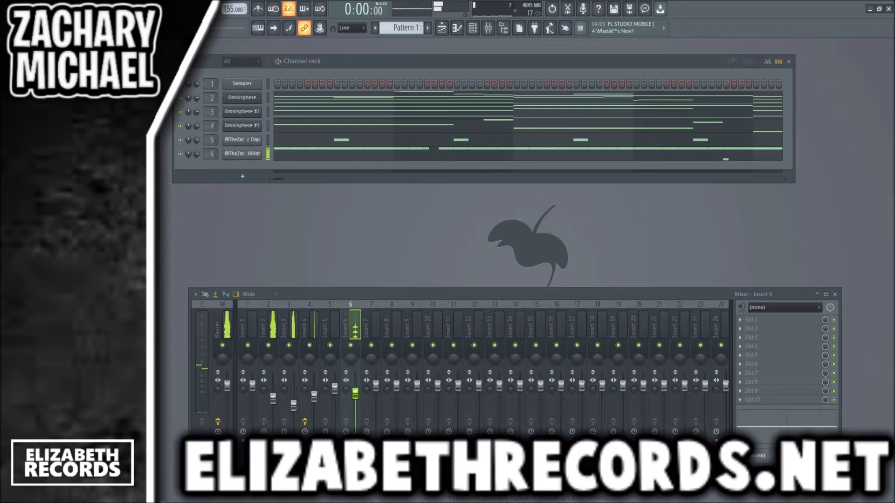
- Load the Fishing Trip Kick sample as a new channel on mixer track 7 and raise its Trim setting
drag(217, 173, 235, 176)
click(243, 169)
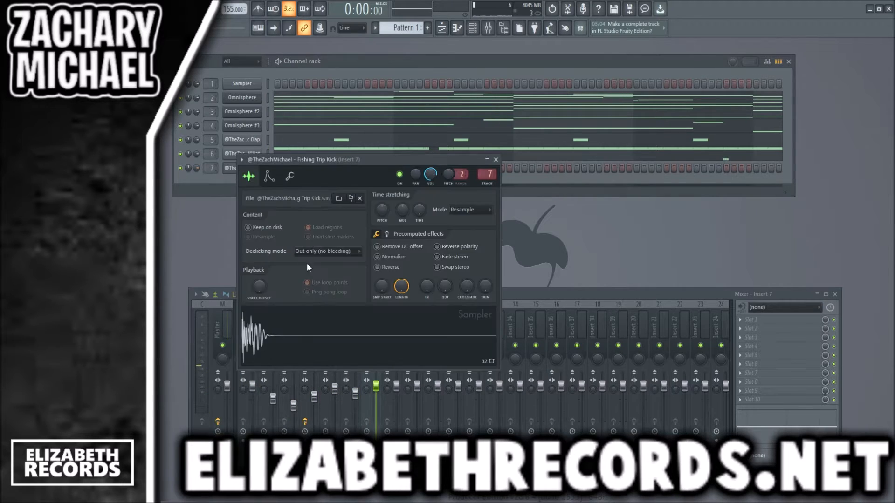
click(386, 234)
drag(383, 287, 383, 277)
click(376, 234)
drag(483, 287, 482, 284)
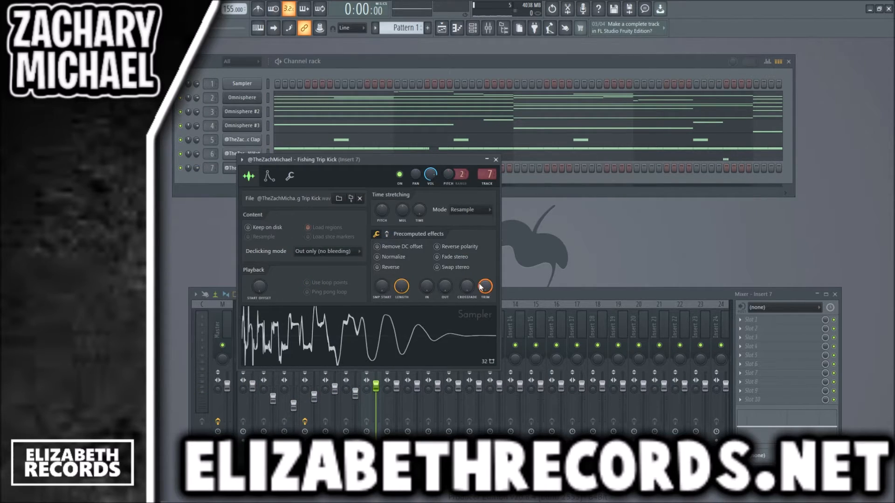
key(Escape)
- Place kicks on beats 1 and 4 of bar 1 and beat 2 of bar 3, using C5 piano roll notes
click(279, 169)
key(space)
click(367, 170)
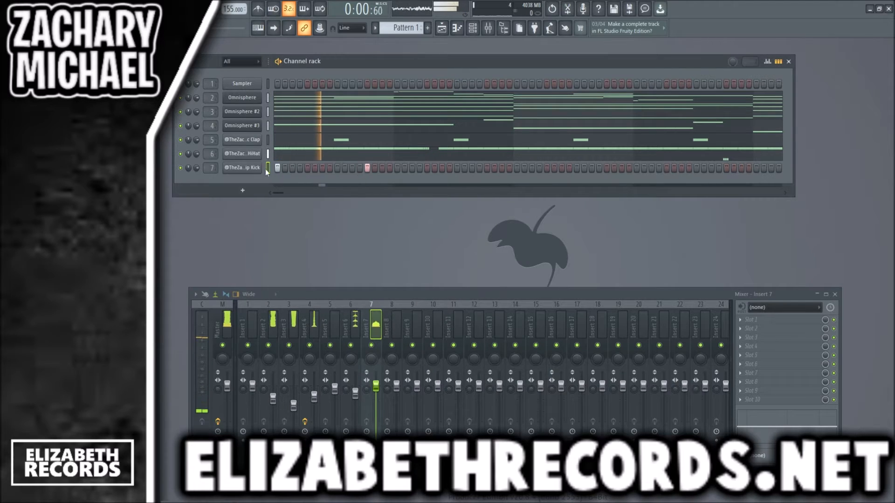
click(251, 169)
key(Escape)
key(space)
right_click(243, 171)
click(262, 178)
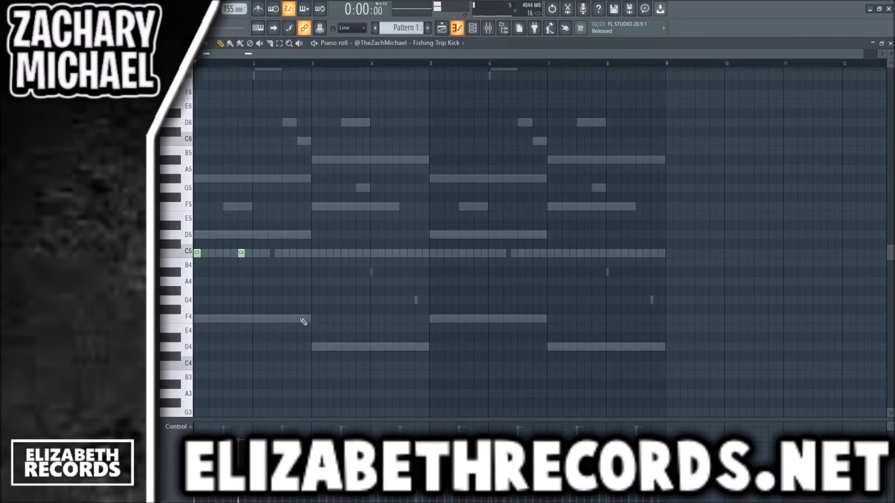
- Add a kick at the start of bar 4, then duplicate the legato kick phrase into bars 5 to 8 and transpose it to B4
click(374, 253)
key(ctrl+l)
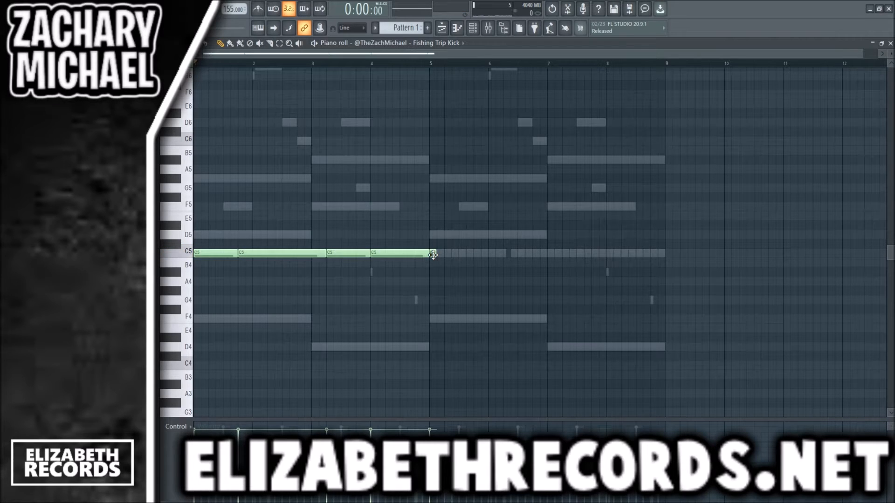
key(ctrl+b)
key(shift+Down)
- Play the pattern with the kick and lower the Insert 7 fader slightly
key(space)
key(Escape)
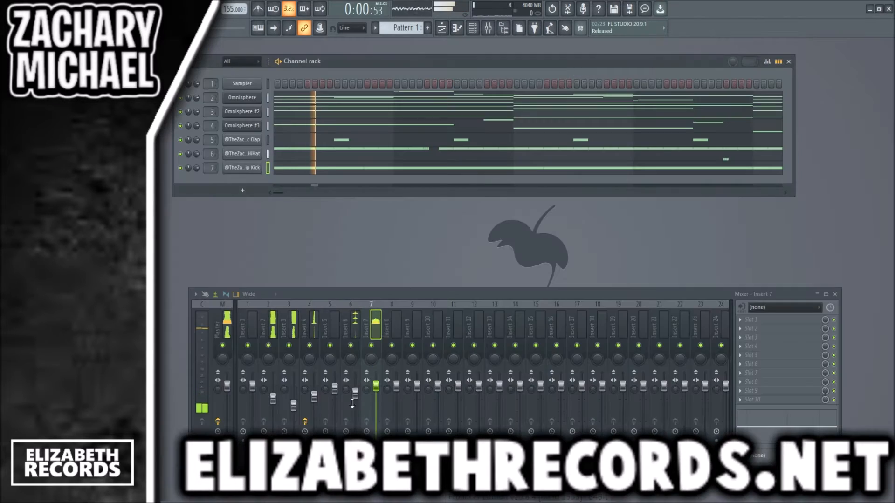
key(space)
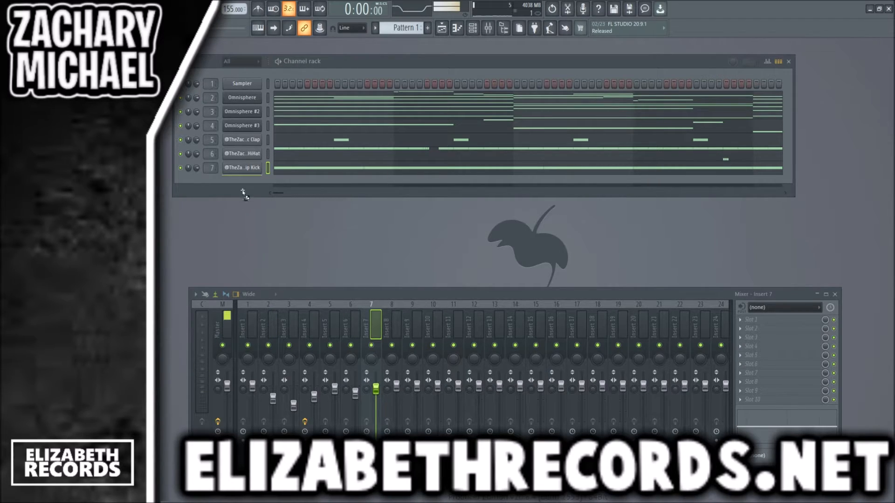
- Load the Strength 808 (C) sample on mixer track 8, adjust its miscellaneous channel settings and paste in the kick's notes
drag(243, 195, 220, 182)
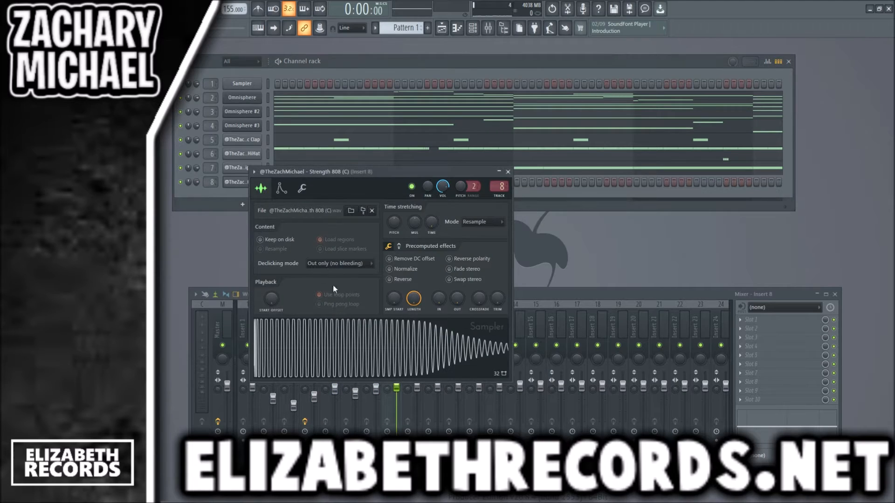
click(303, 188)
click(282, 298)
key(Escape)
key(ctrl+v)
click(274, 180)
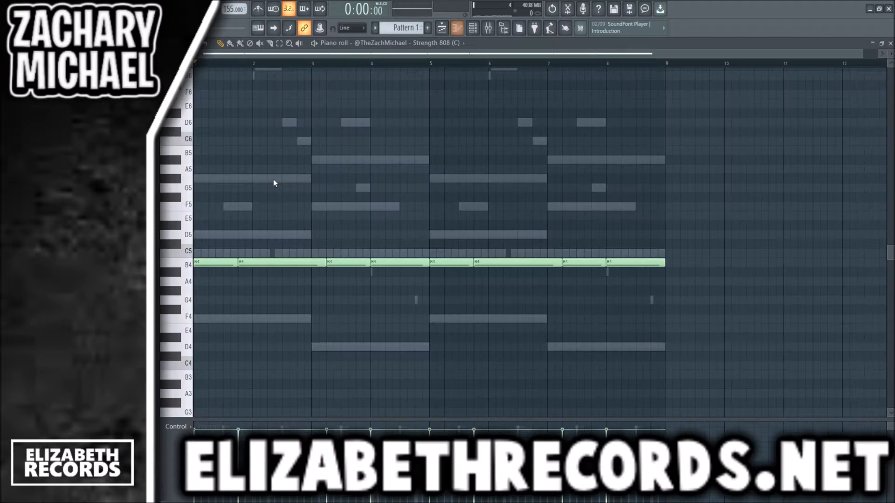
- Move the first two 808 notes to D5 and the note on beat 2 of bar 3 to F5
drag(276, 275, 197, 262)
drag(244, 261, 244, 231)
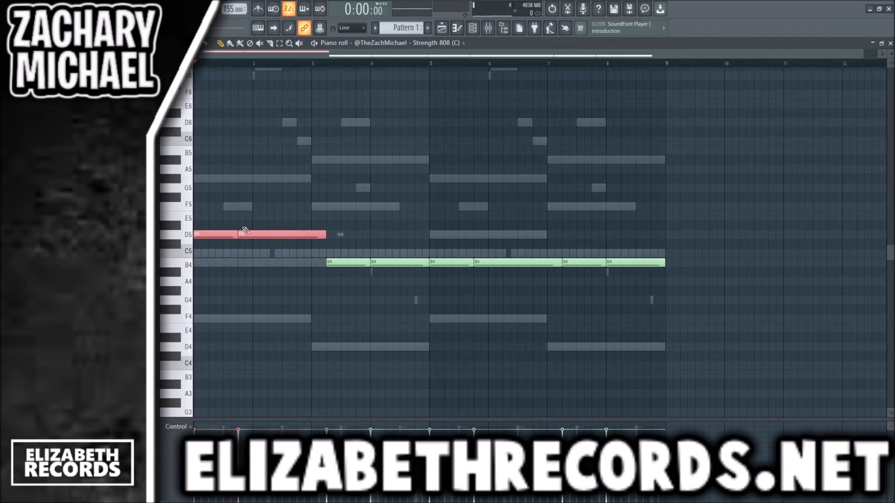
key(ctrl+d)
key(space)
drag(340, 261, 340, 204)
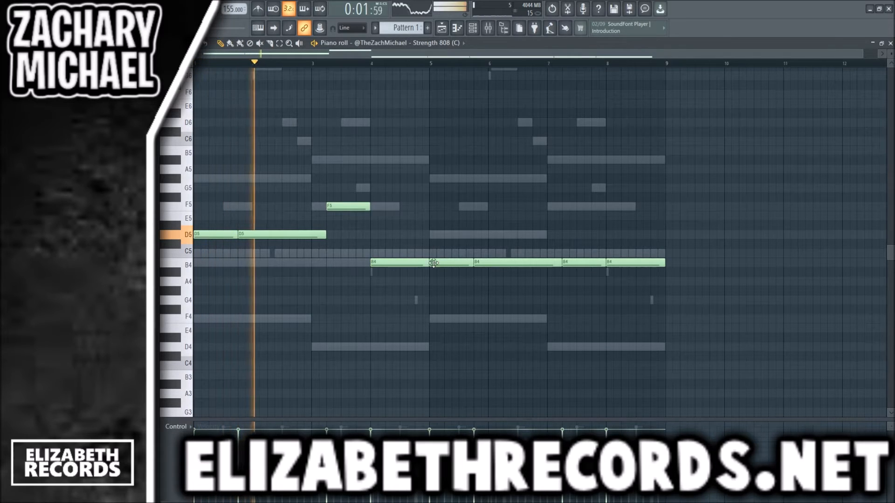
- Delete the 808 notes in bars 5 to 8 and move the bar 4 note to C5
right_click(451, 262)
right_click(517, 263)
right_click(584, 262)
right_click(636, 262)
drag(403, 265, 405, 347)
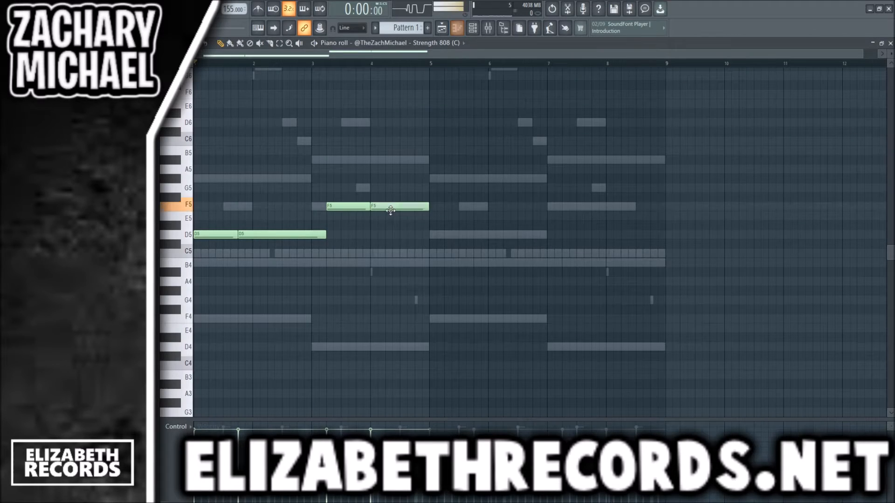
drag(387, 208, 394, 252)
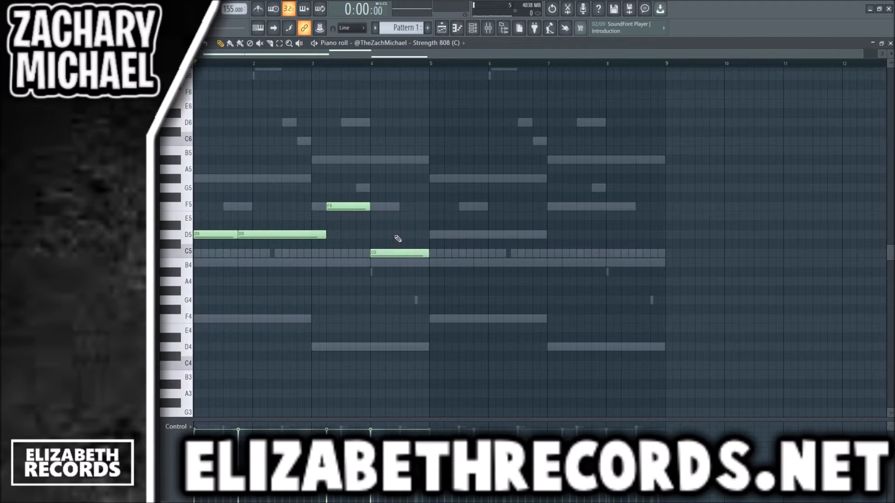
- Duplicate the four-bar 808 note sequence into bars 5 to 8
key(ctrl+b)
key(ctrl+a)
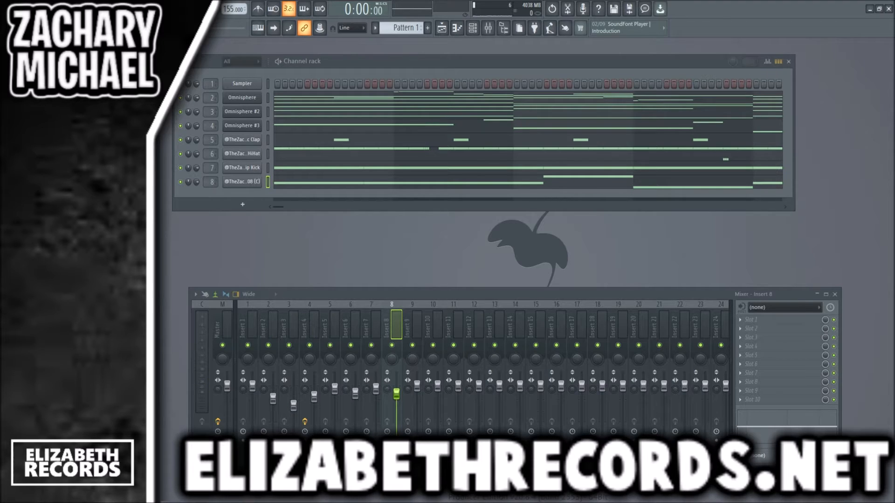
- Load the Snack OpenHat sample as a new channel on mixer track 9 and lower the Insert 9 fader slightly
drag(224, 230, 219, 197)
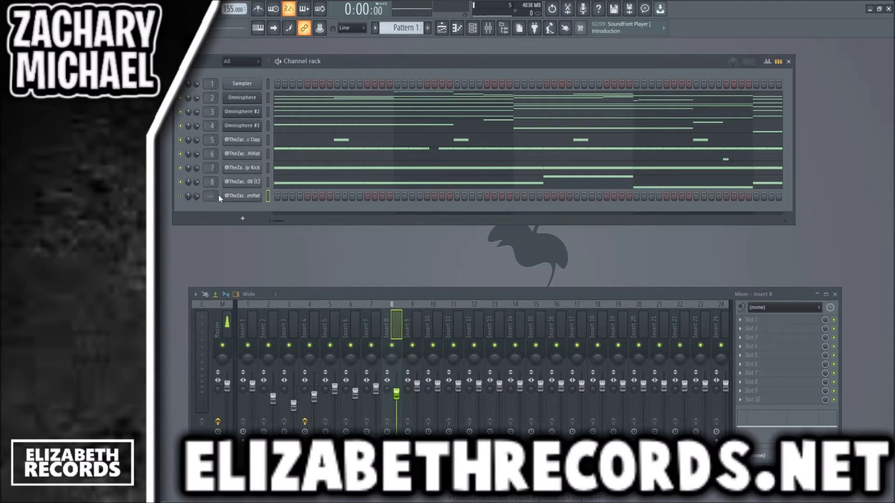
scroll(210, 196, up, 1)
click(242, 195)
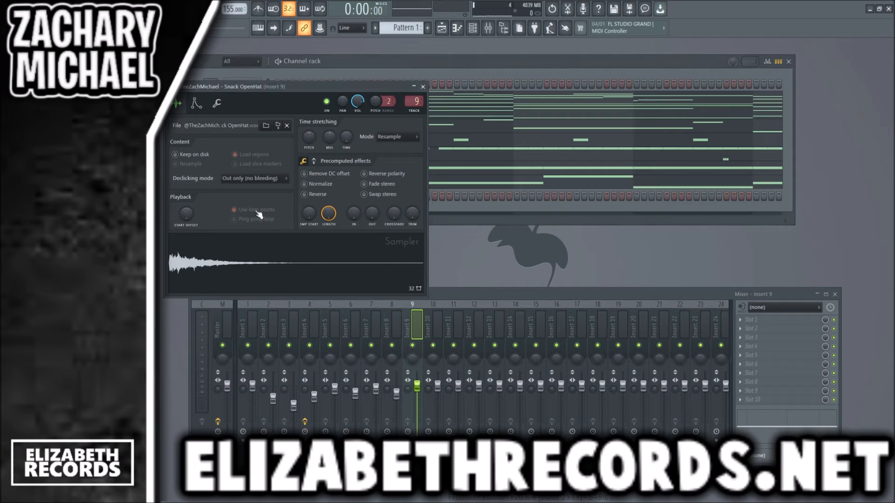
key(Escape)
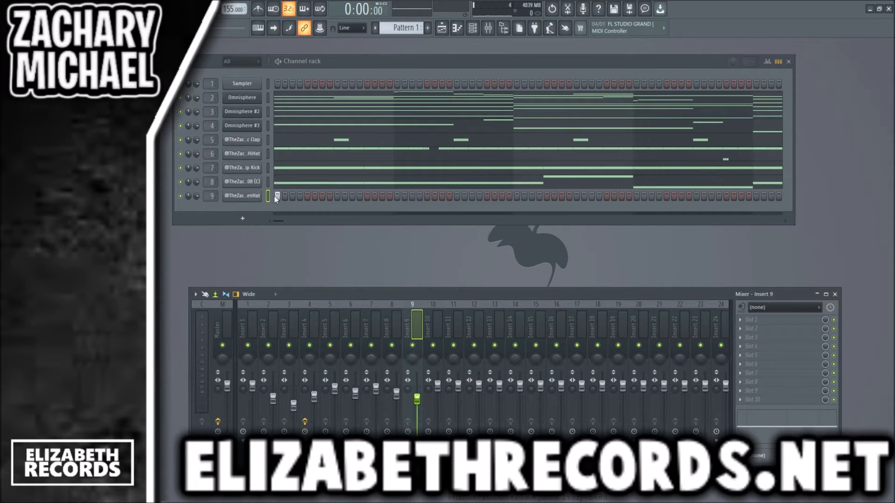
- Start playback and draw one long C5 open hat note spanning bars 1 to 8
key(space)
key(F7)
drag(198, 254, 662, 275)
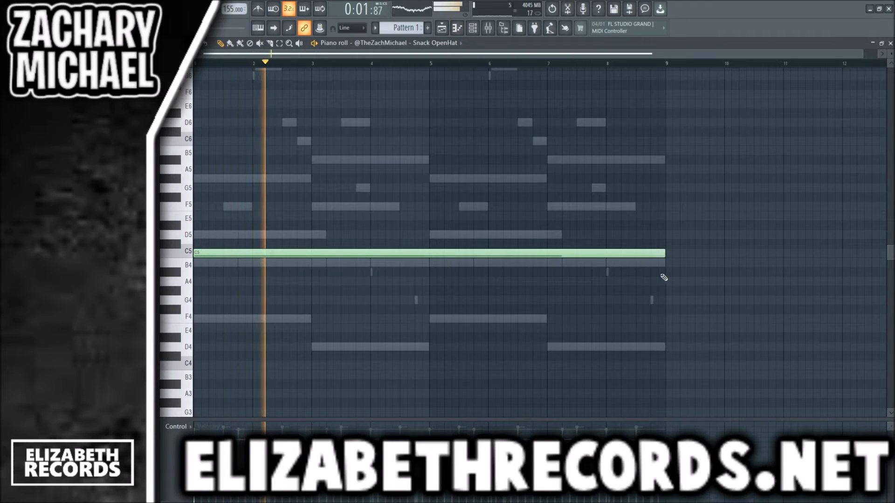
key(F7)
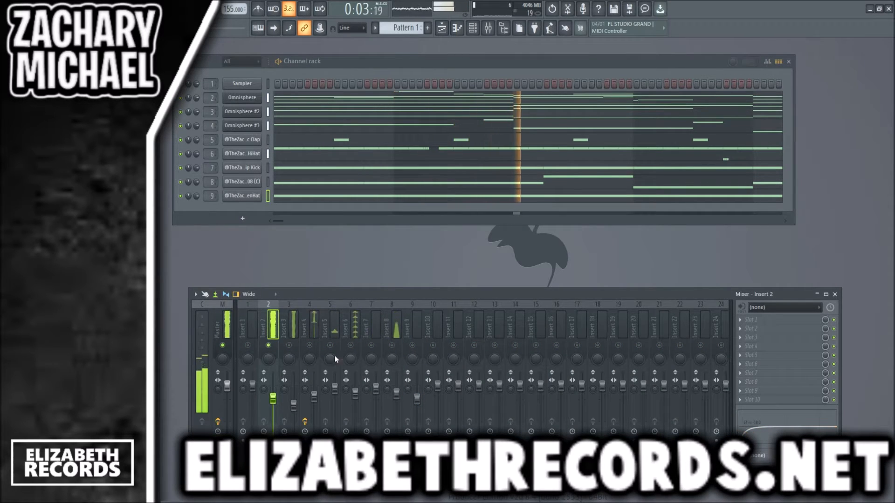
- Unmute mixer inserts 3 to 9 one after another while the pattern plays
click(289, 346)
click(310, 346)
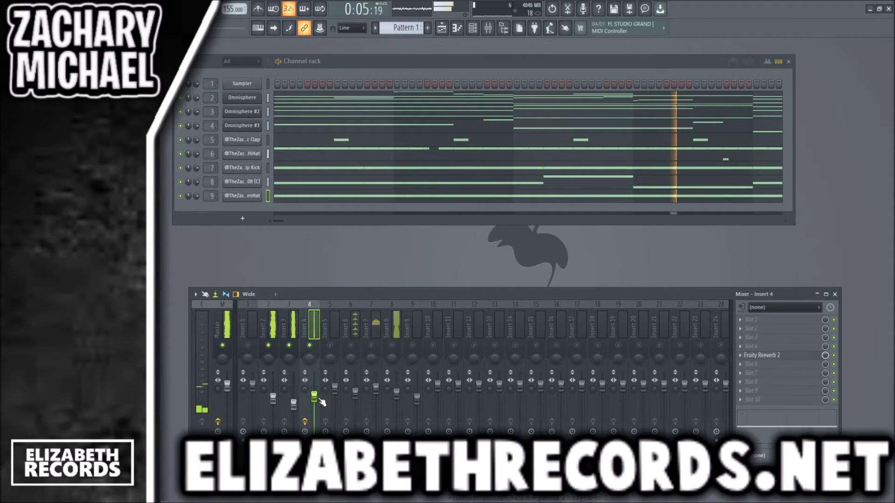
drag(331, 346, 412, 347)
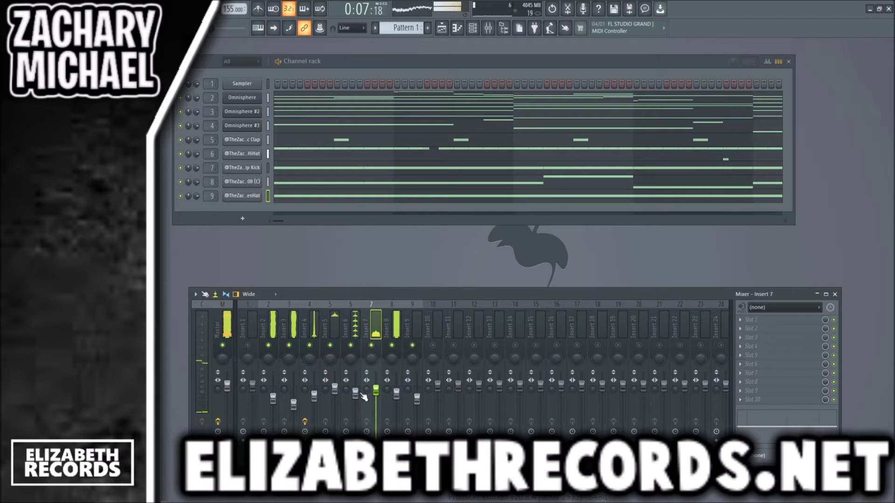
click(356, 394)
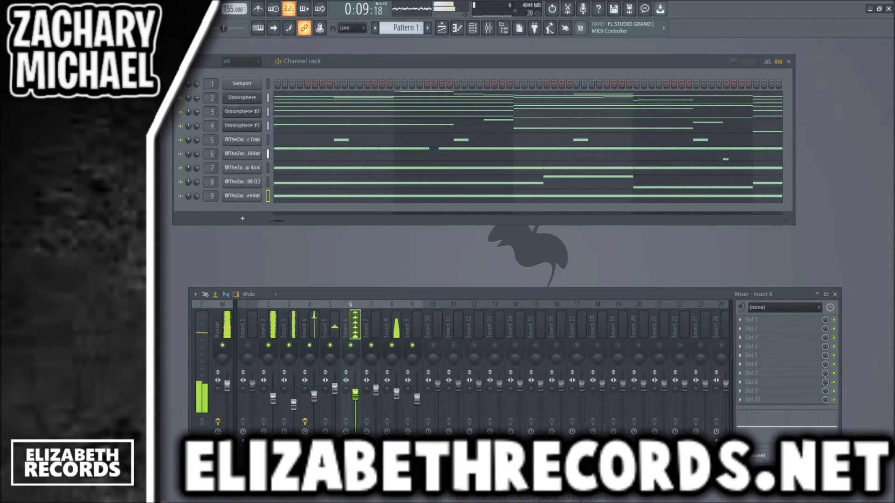
- Load the Shutter Perc sample as a new channel on mixer track 10
drag(159, 237, 211, 207)
click(242, 210)
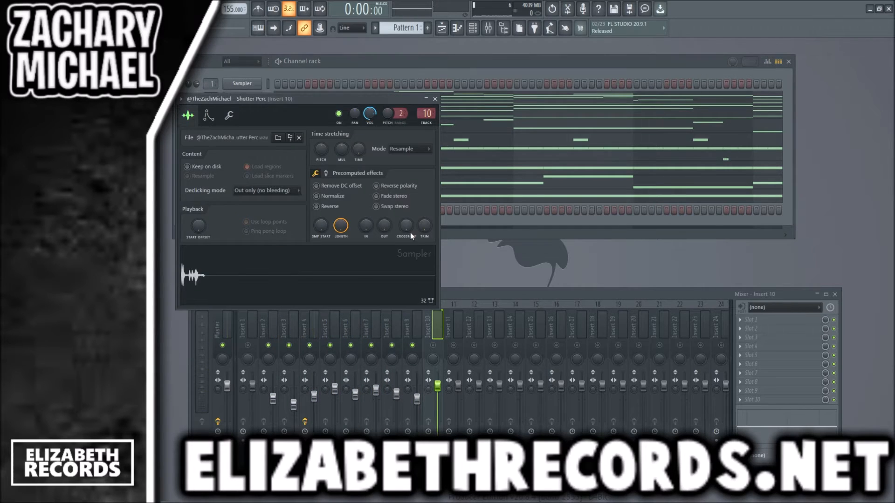
click(435, 98)
- Give the Shutter Perc channel one-bar C5 notes in bars 2 and 6 while the pattern plays
click(397, 210)
key(space)
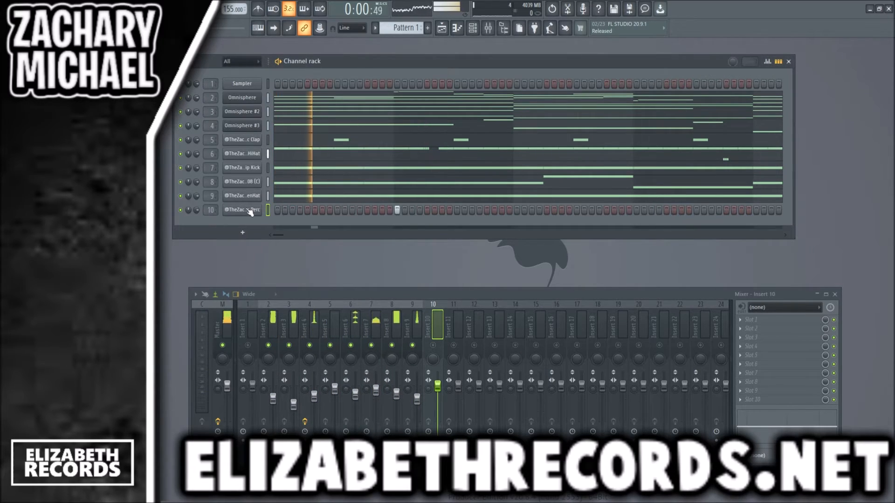
right_click(249, 210)
click(265, 215)
drag(259, 253, 311, 253)
click(488, 252)
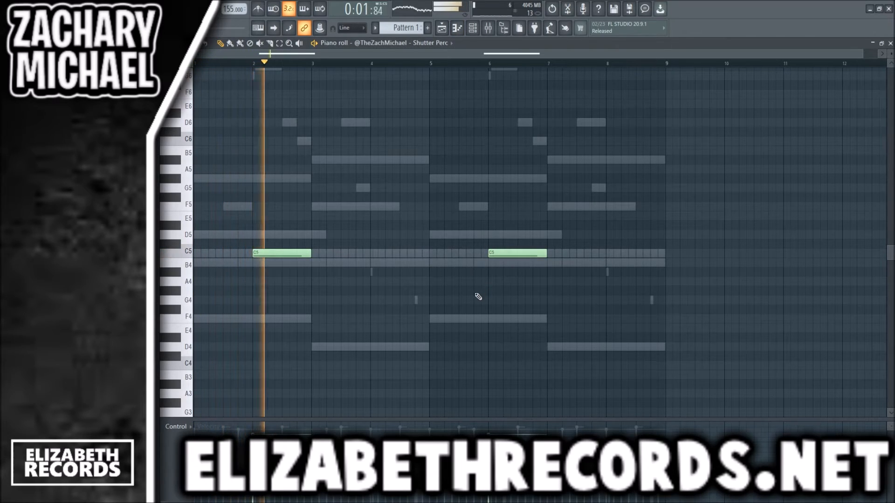
key(Escape)
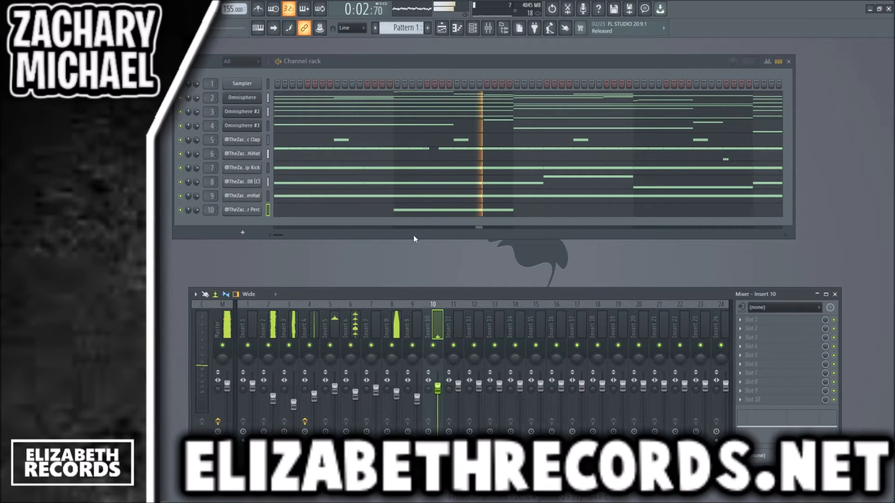
- Split Pattern 1 by channel into separate patterns and show the playlist
right_click(404, 29)
click(454, 161)
click(446, 28)
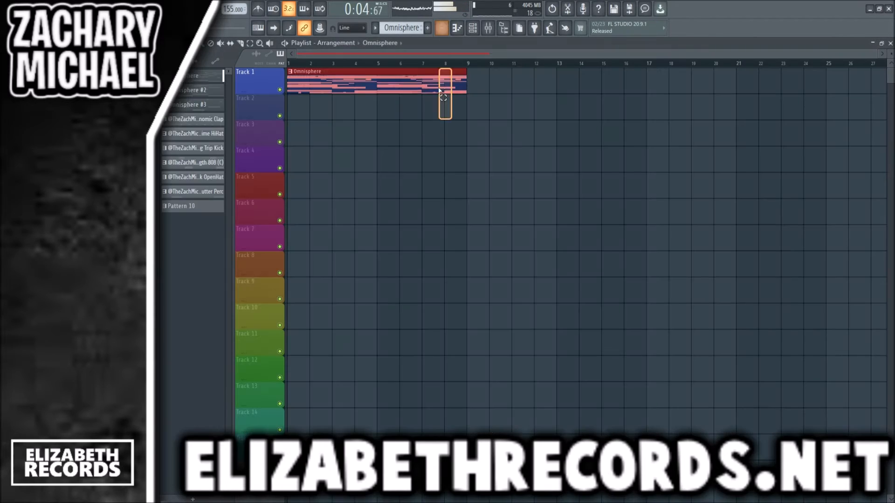
- Remove the Omnisphere clip from the playlist and place all the split patterns together on tracks 1 to 9 from bar 1
right_click(306, 83)
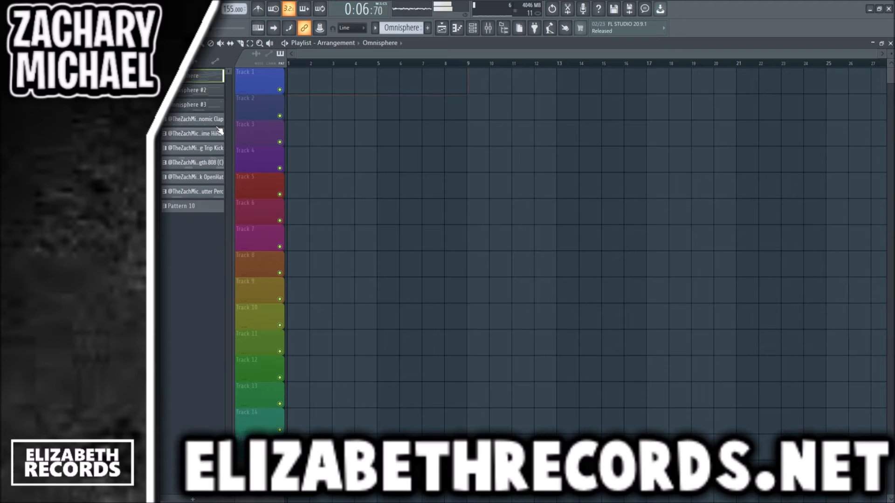
shift+click(216, 208)
drag(216, 208, 454, 129)
key(space)
right_click(545, 369)
drag(569, 381, 533, 235)
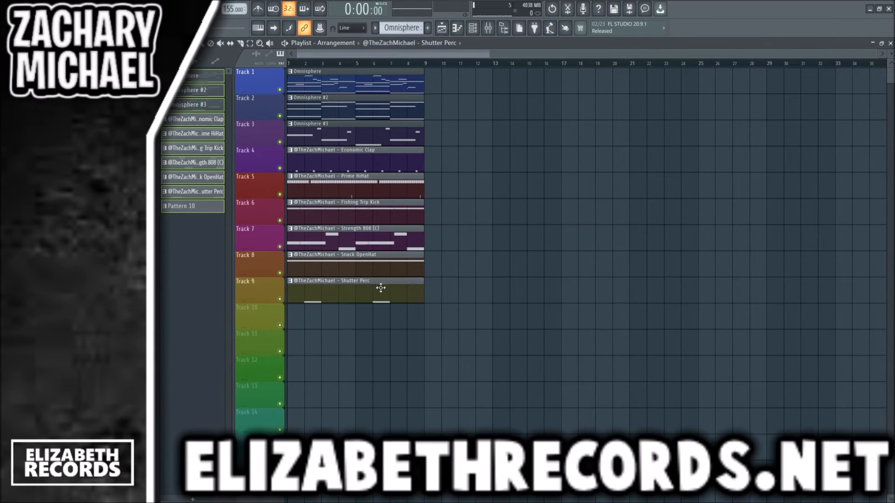
- Rearrange the drum clips in the playlist so the Shutter Perc clip sits on track 5 at bar 1
drag(380, 289, 469, 269)
drag(373, 244, 341, 337)
drag(476, 270, 339, 307)
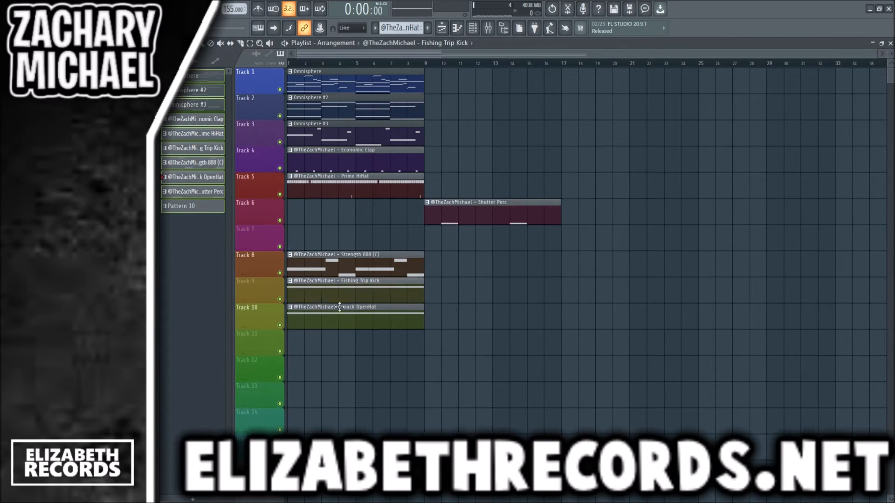
drag(468, 214, 473, 190)
drag(360, 203, 375, 189)
drag(476, 190, 459, 211)
drag(372, 191, 355, 190)
- Move the Strength 808 clip to track 6, the kick to track 7, the Prime HiHat to track 8 and the OpenHat to track 9
drag(358, 259, 372, 294)
drag(373, 290, 384, 213)
ctrl+click(459, 250)
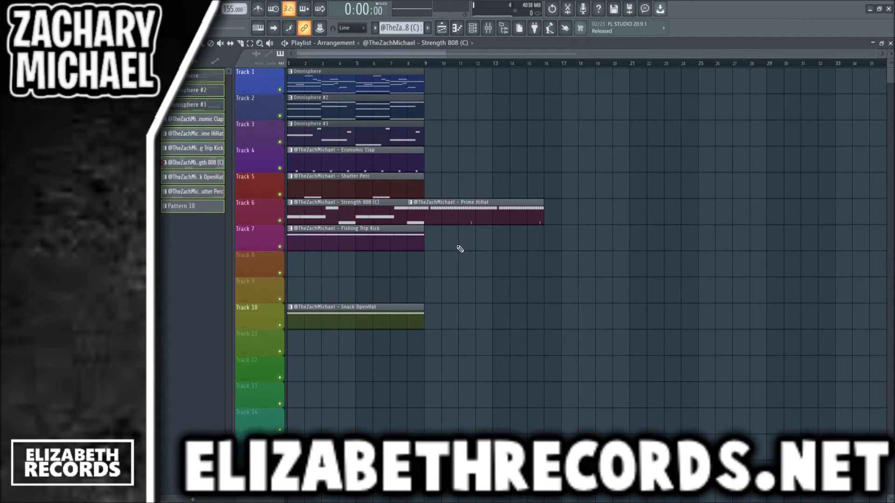
drag(482, 214, 363, 267)
drag(364, 306, 364, 280)
- Select all clips in bars 1 to 8 and duplicate them repeatedly through bar 72
drag(427, 65, 222, 75)
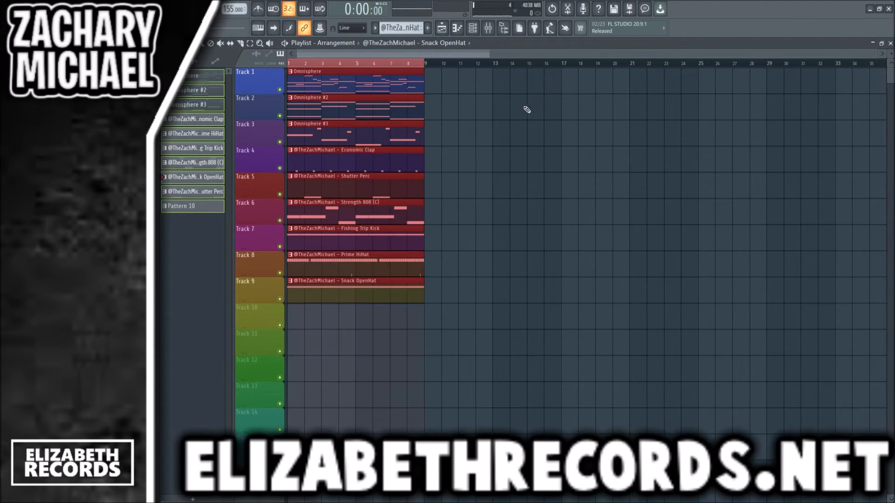
key(ctrl+b)
key(ctrl+b)
key(ctrl+b)
key(ctrl+b)
key(ctrl+b)
key(ctrl+b)
key(ctrl+b)
key(ctrl+b)
ctrl+click(707, 64)
scroll(709, 68, down, 4)
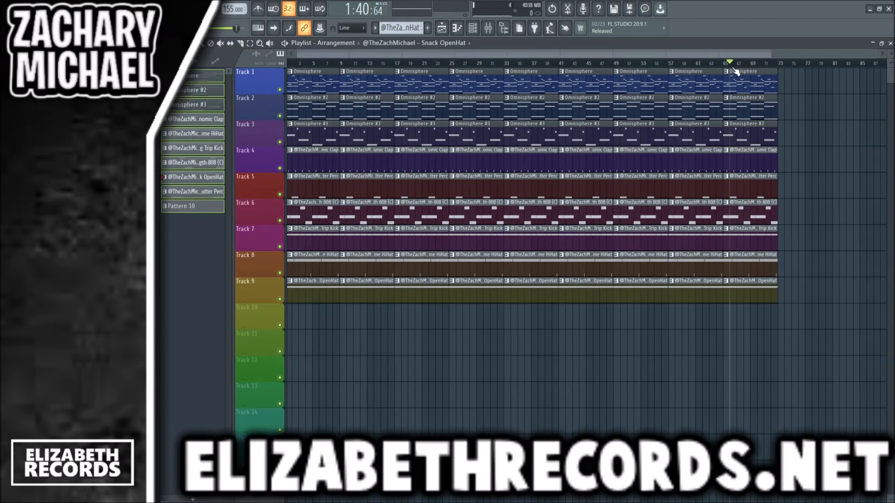
- Delete the clips on tracks 2 to 9 in the first eight bars
drag(890, 55, 890, 60)
right_click(317, 137)
right_click(320, 154)
right_click(317, 176)
right_click(316, 195)
right_click(315, 215)
right_click(315, 235)
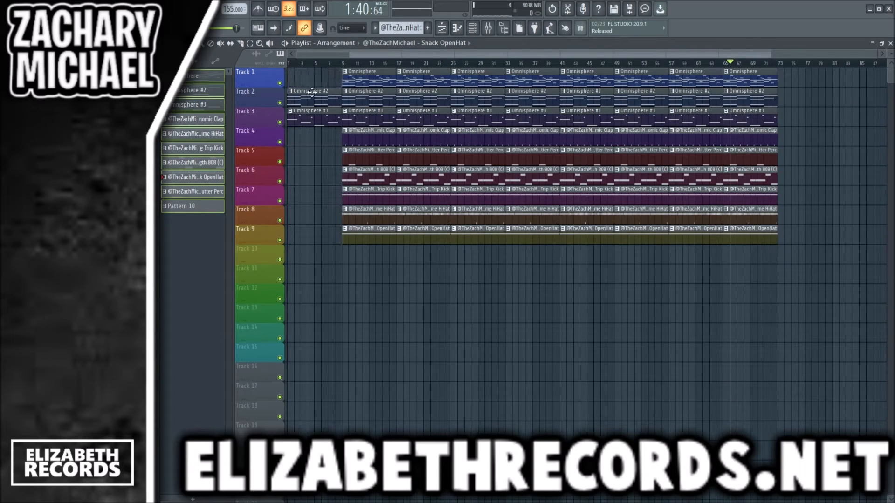
right_click(311, 91)
right_click(312, 117)
- Shift the full arrangement four bars earlier to begin at bar 5, with a four-bar Omnisphere intro on track 1
drag(365, 81, 788, 281)
drag(333, 79, 213, 112)
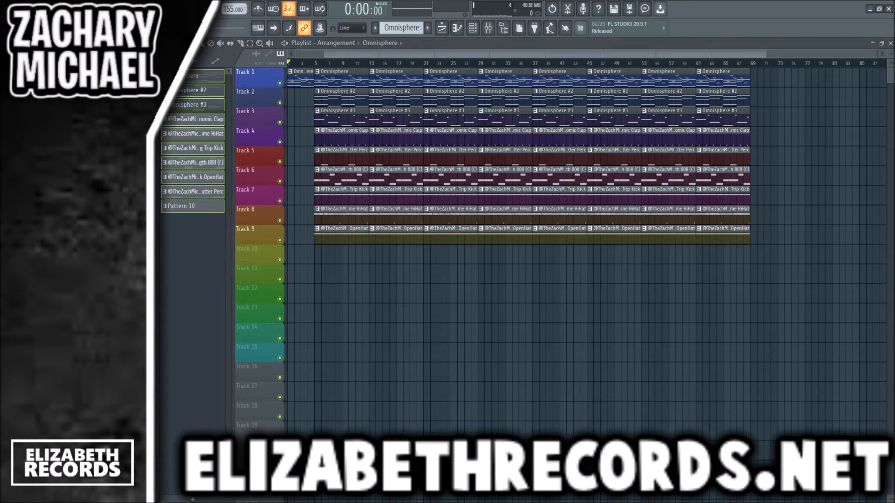
- Place the Get The Camera producer tag sample on track 10 near bar 2 of the intro
scroll(295, 256, up, 5)
drag(295, 260, 330, 253)
scroll(323, 252, up, 2)
double_click(327, 253)
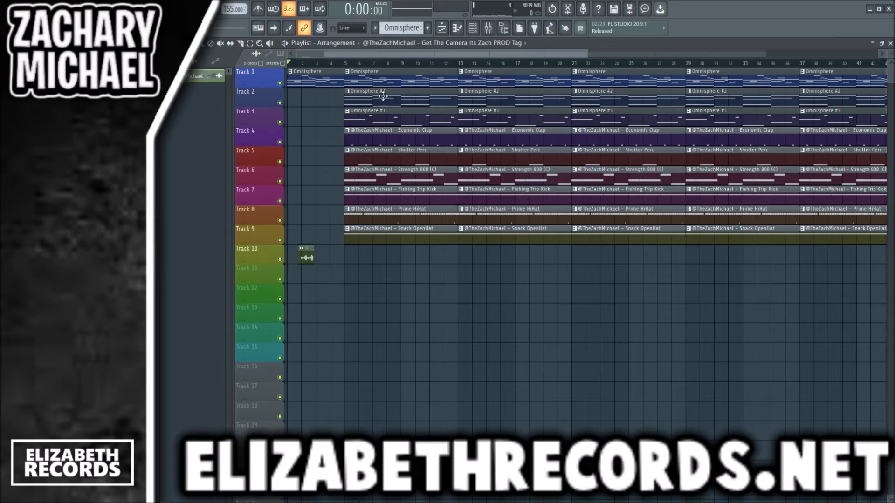
- Delete the Omnisphere #2, Shutter Perc, 808, kick and hi-hat clips in bars 5 to 12 and the Omnisphere #3 clip in bars 13 to 20
right_click(383, 96)
right_click(492, 119)
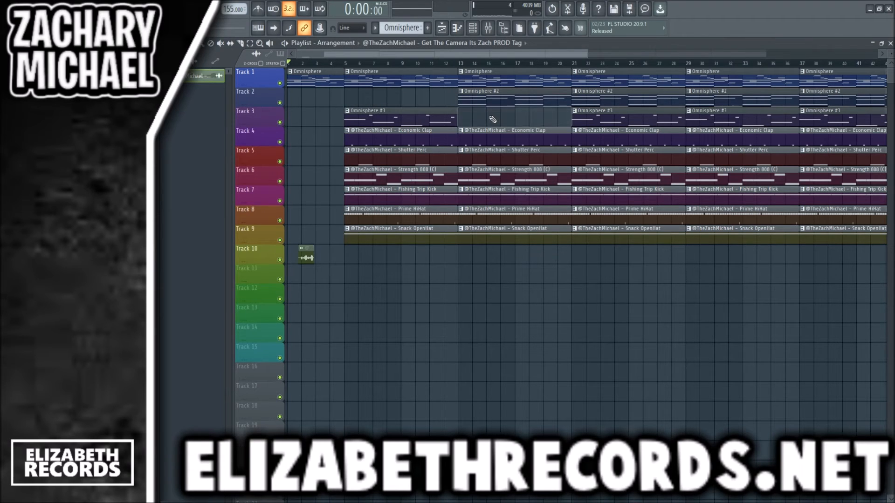
right_click(420, 154)
right_click(410, 174)
right_click(401, 194)
right_click(391, 213)
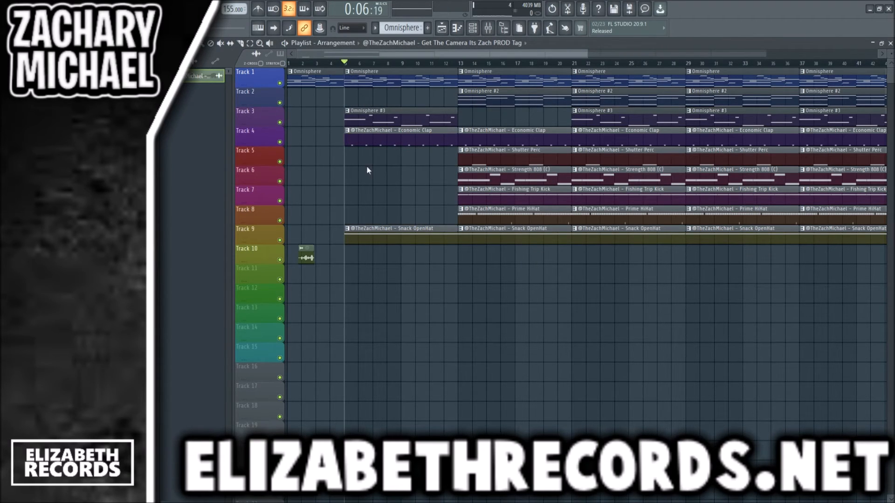
- Make the clap clip at bar 5 a unique pattern, shorten it to six bars and start song playback
double_click(374, 139)
key(F7)
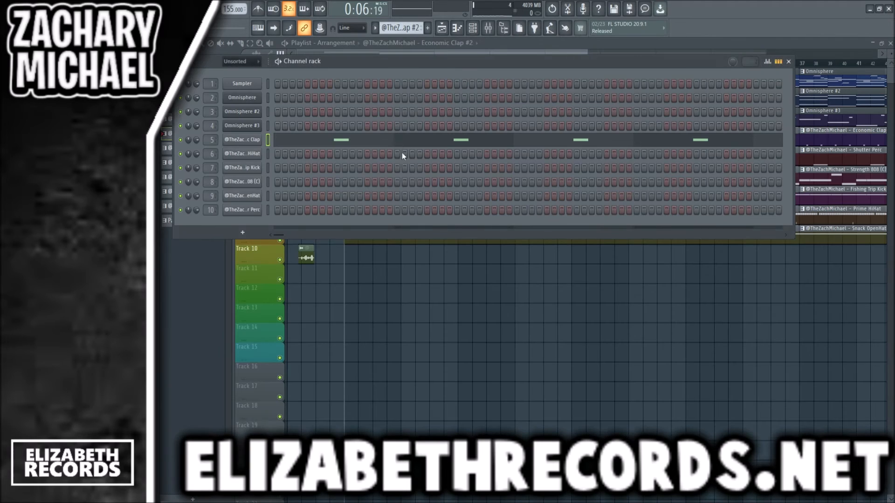
key(F6)
key(space)
drag(457, 142, 433, 133)
- Delete the OpenHat clip in bars 21 to 28, Omnisphere #2 in bars 29 to 36 and Omnisphere #3 in bars 37 to 44
scroll(460, 171, down, 2)
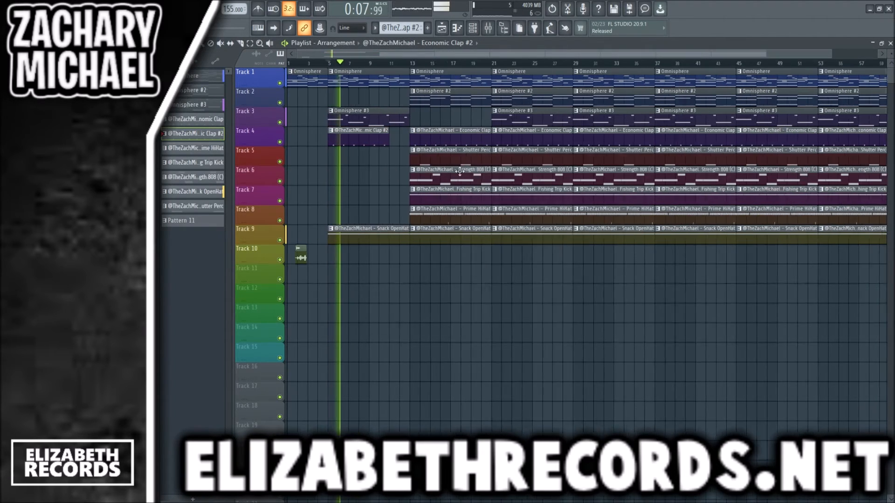
scroll(460, 171, down, 1)
right_click(471, 232)
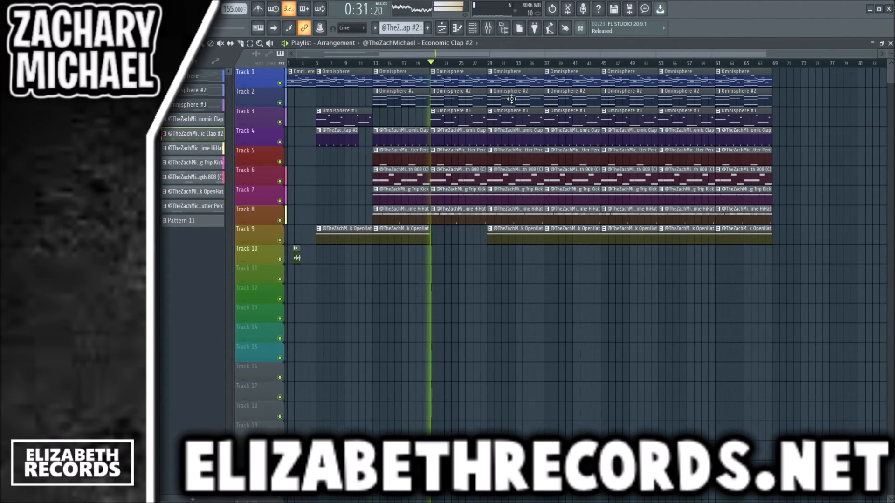
right_click(511, 99)
right_click(552, 118)
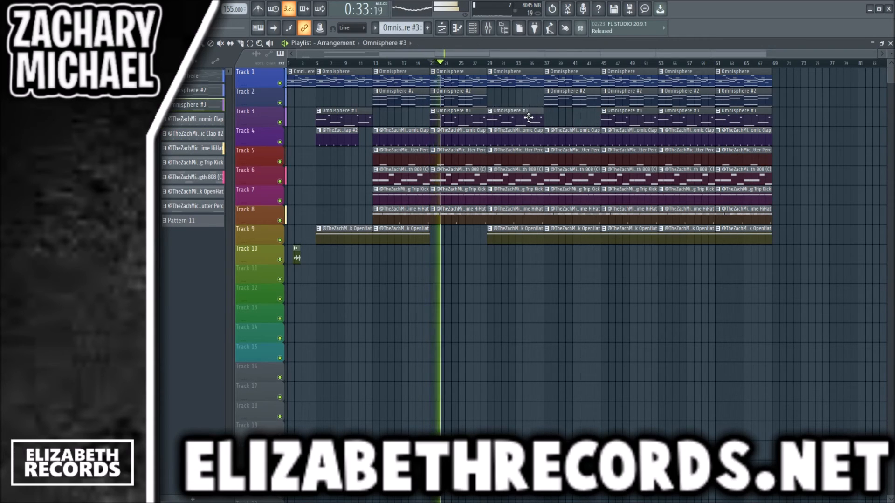
- Delete all playlist clips from bar 45 onward
drag(616, 70, 789, 263)
key(Delete)
- Delete the Omnisphere #3 and Shutter Perc clips in bars 29 to 36 and replace the clap there with the six-bar clap clip
right_click(527, 120)
right_click(528, 151)
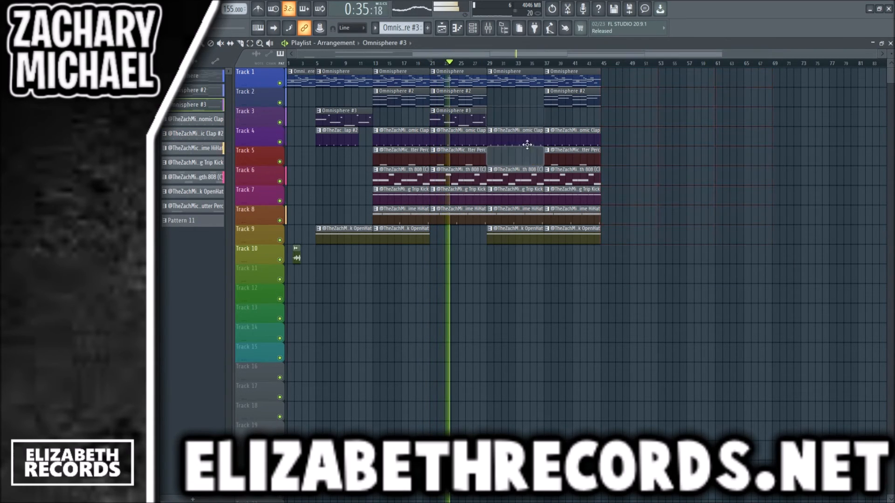
right_click(527, 142)
click(349, 136)
click(492, 142)
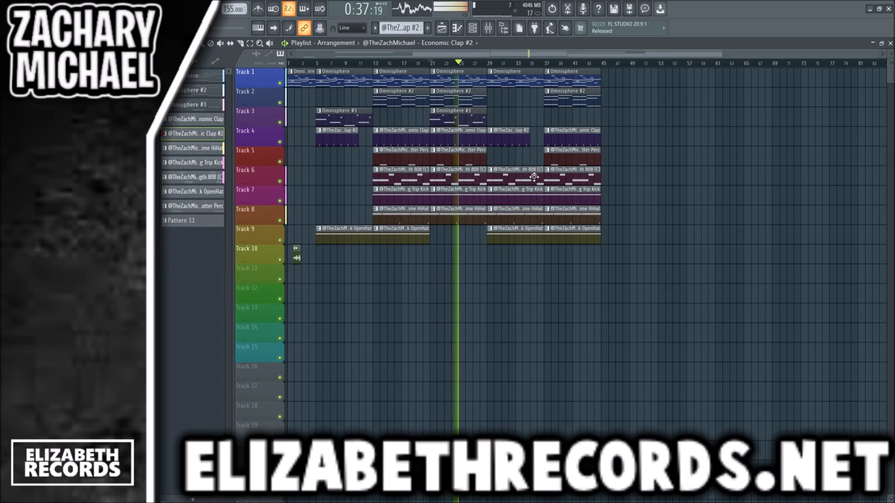
- Shorten the 808 clip at bar 29 to four bars and delete the kick and hi-hat clips in bars 29 to 36
drag(534, 177, 521, 173)
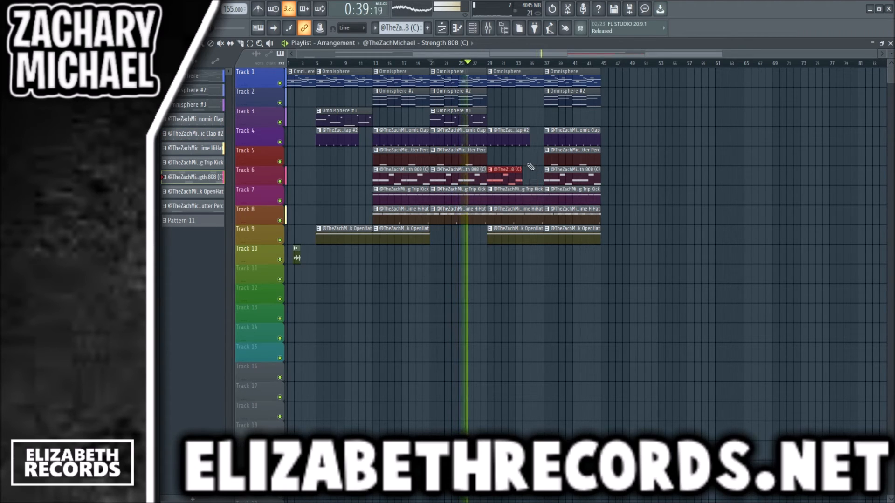
right_click(517, 195)
right_click(517, 214)
- Delete the OpenHat and Shutter Perc clips in bars 37 to 44
right_click(570, 233)
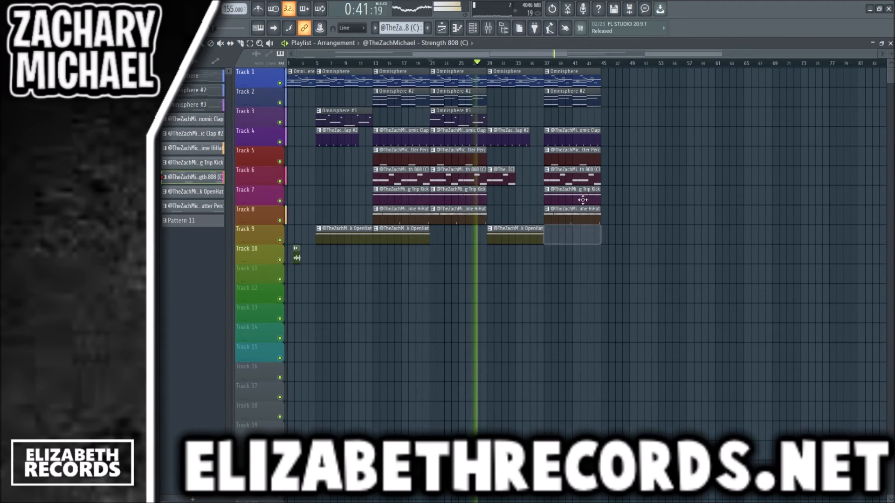
right_click(587, 161)
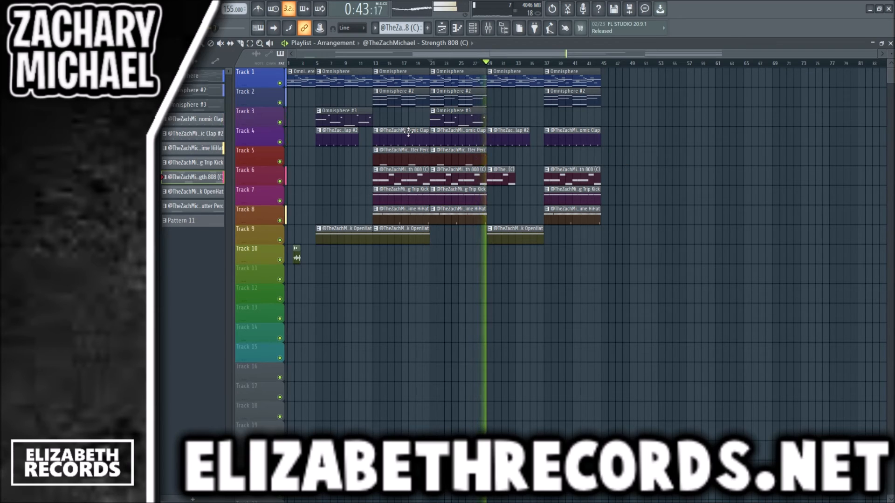